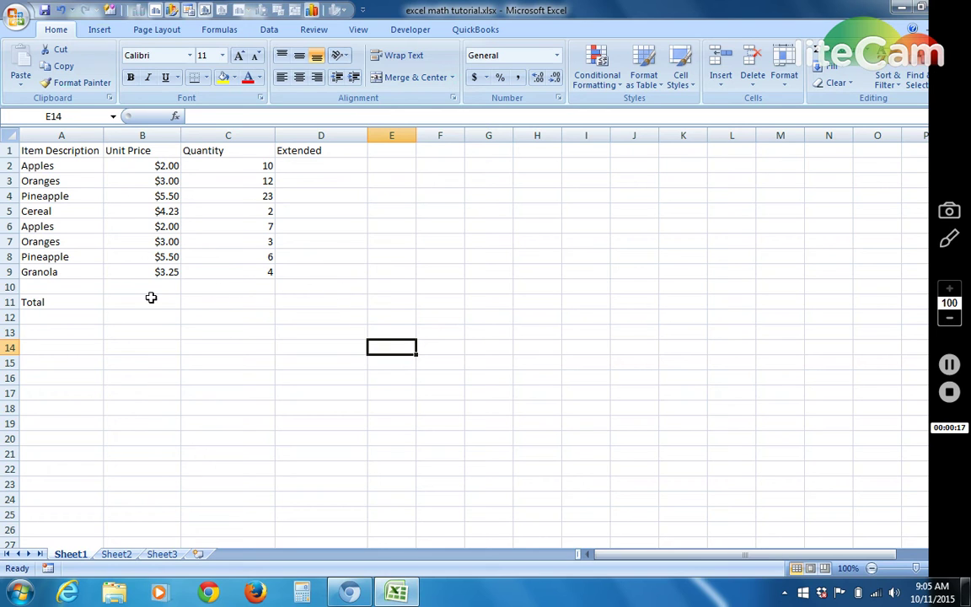
Review the item names, unit prices and quantities that feed the empty Extended column
left_click(73, 289)
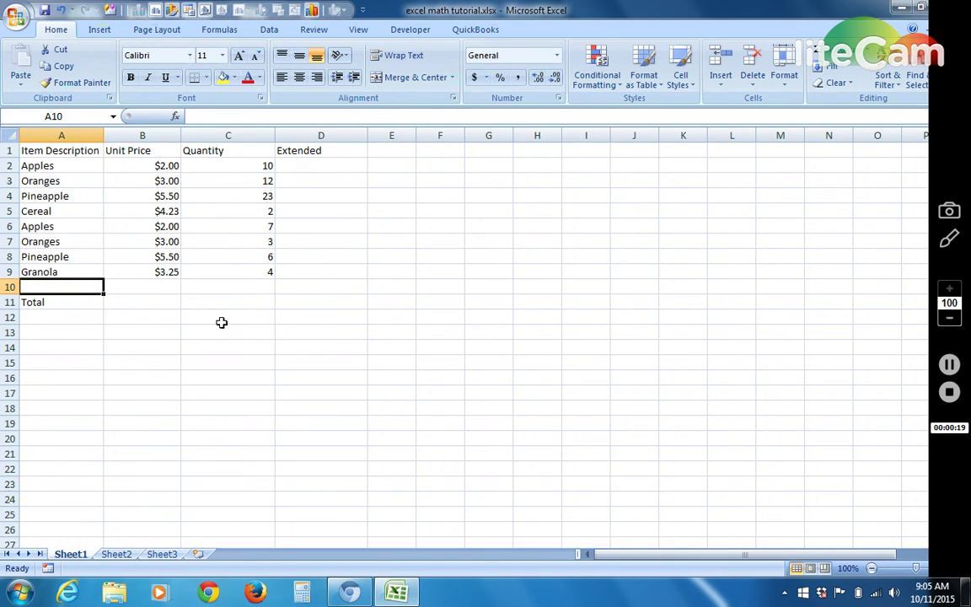
left_click(268, 331)
left_click(325, 224)
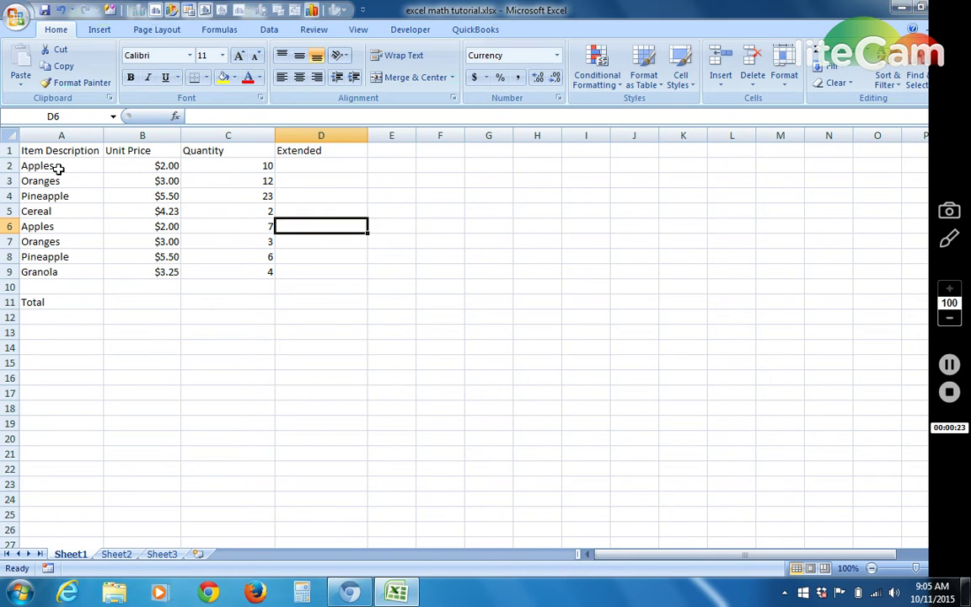
left_click_drag(56, 151, 60, 276)
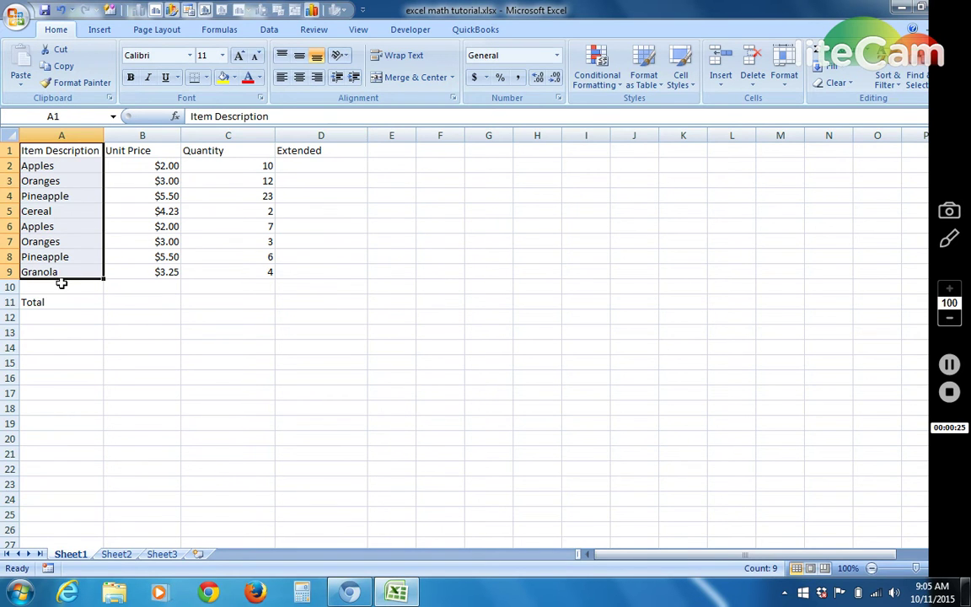
left_click_drag(135, 150, 160, 258)
left_click(256, 165)
left_click(257, 196)
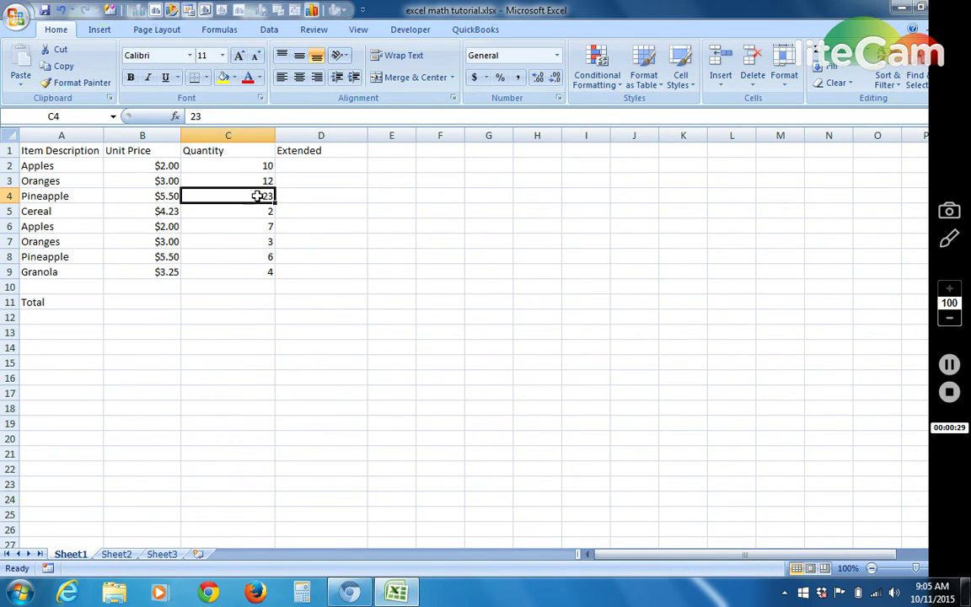
left_click(253, 223)
left_click(290, 167)
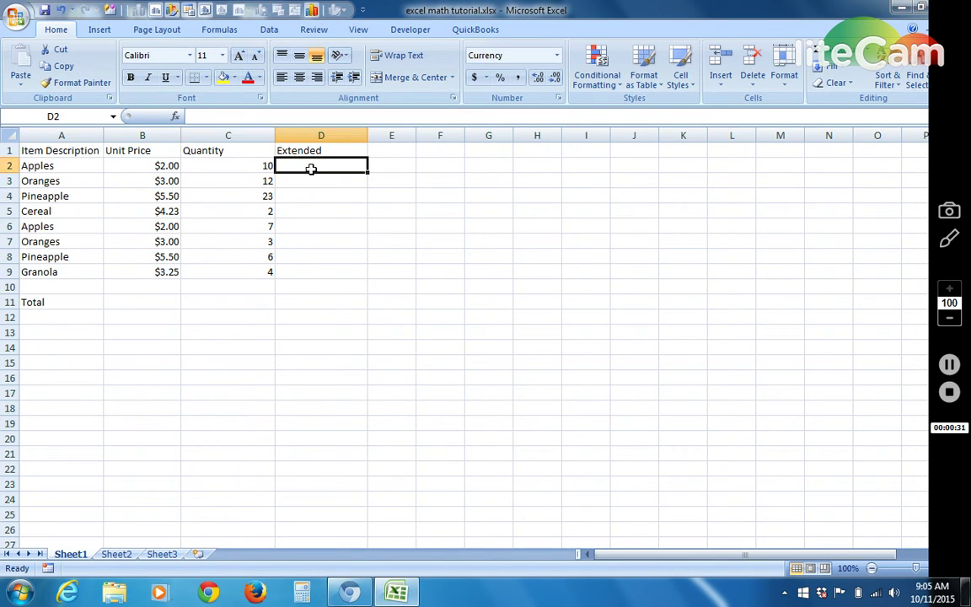
left_click(254, 167)
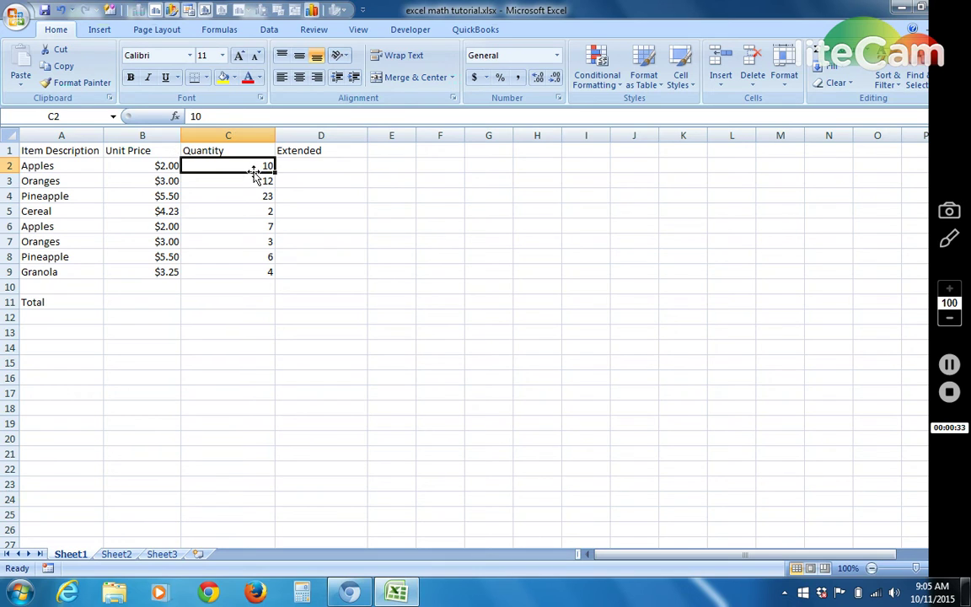
left_click(139, 165)
Enter =C2*B2 in D2 (showing $20.00) and =C3*B3 in D3
left_click(304, 163)
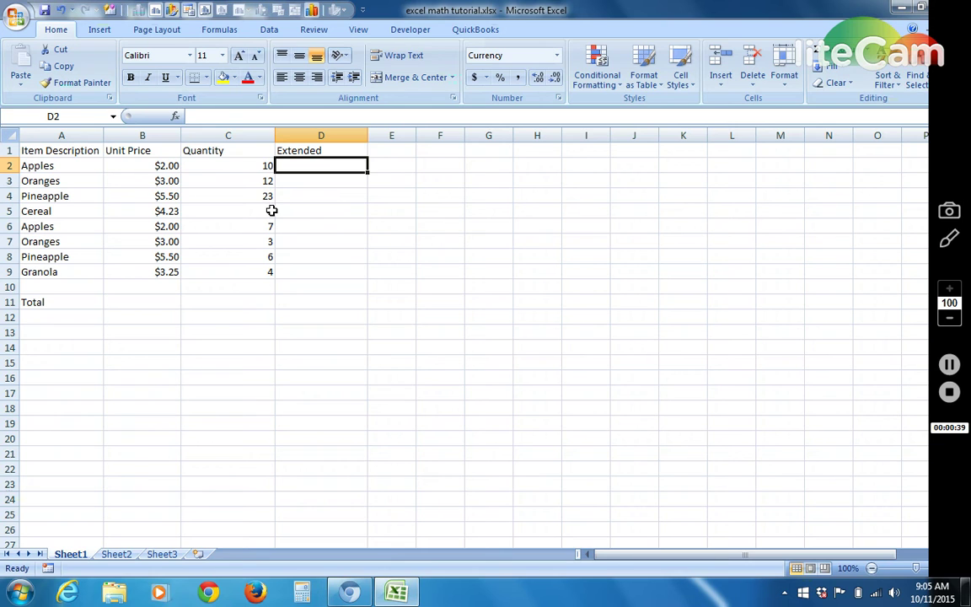
type("=")
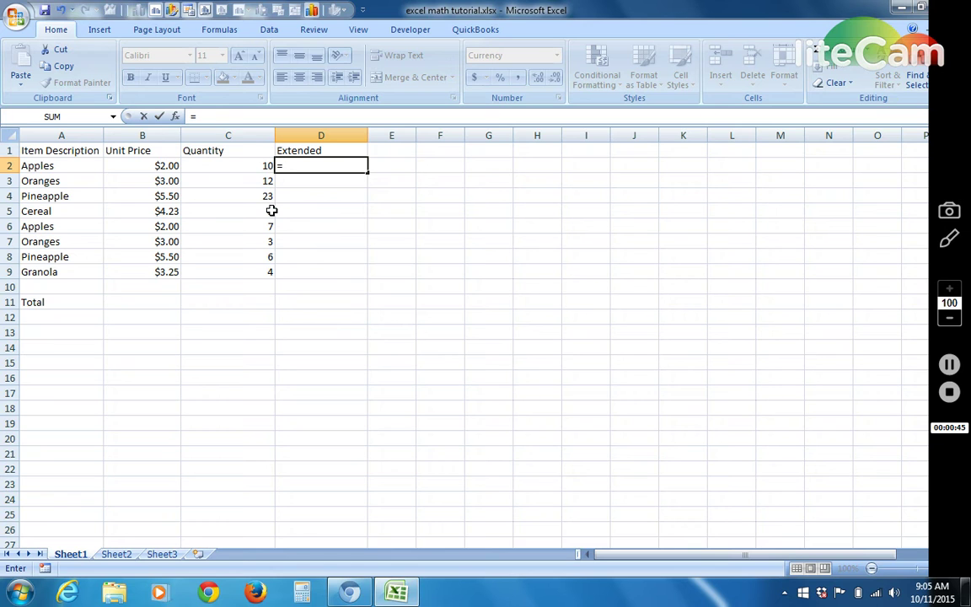
left_click(254, 165)
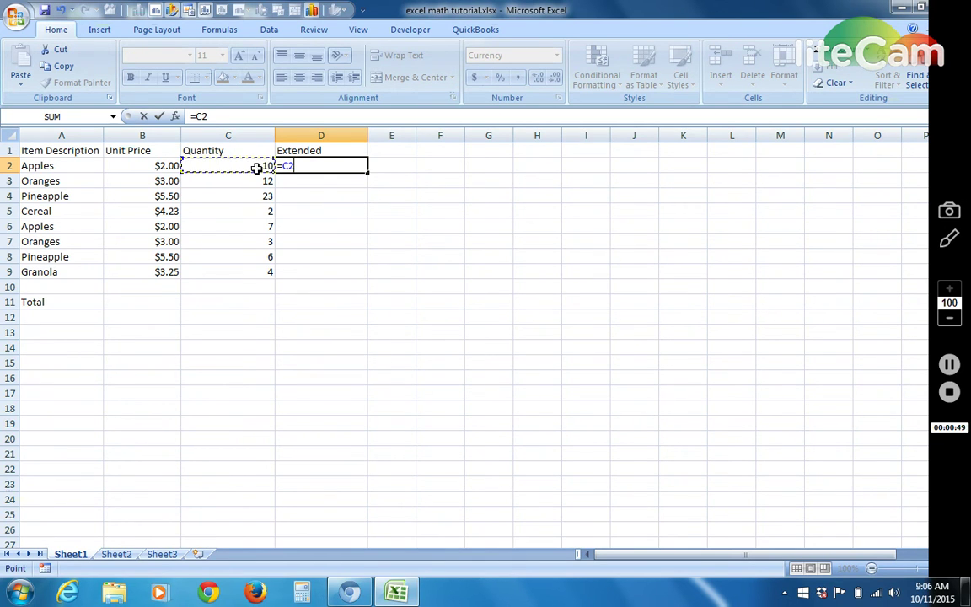
type("*")
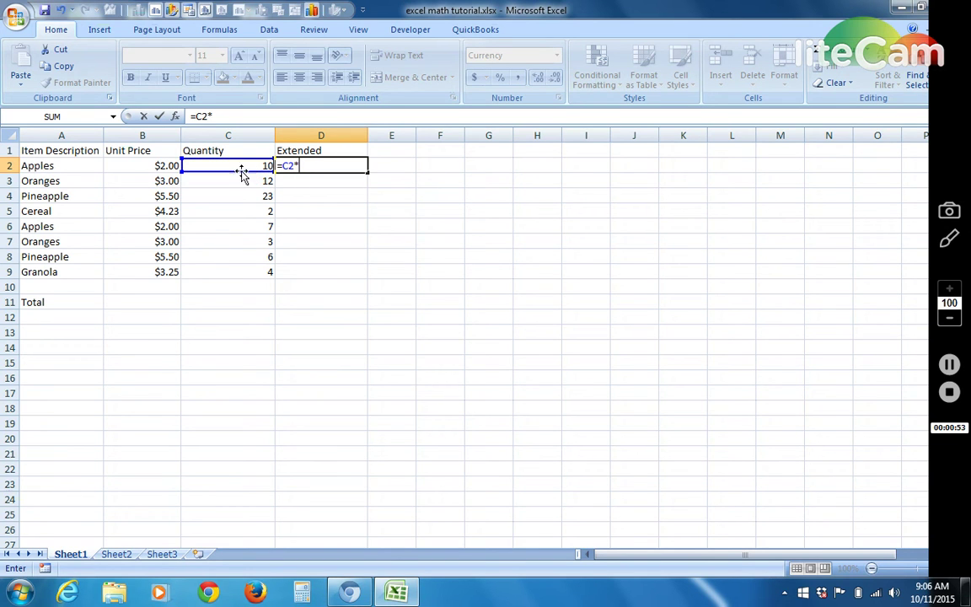
left_click(161, 166)
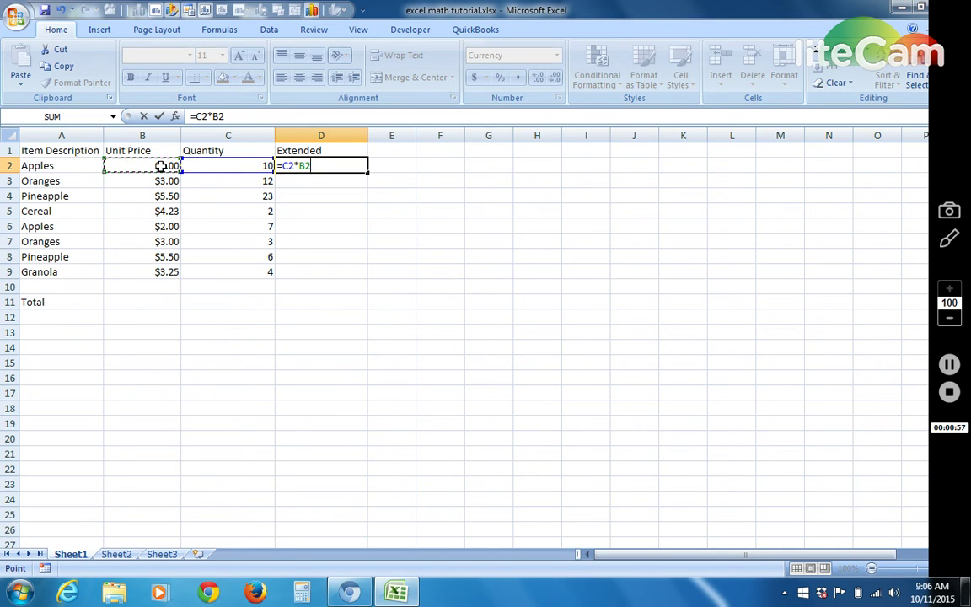
key("Return")
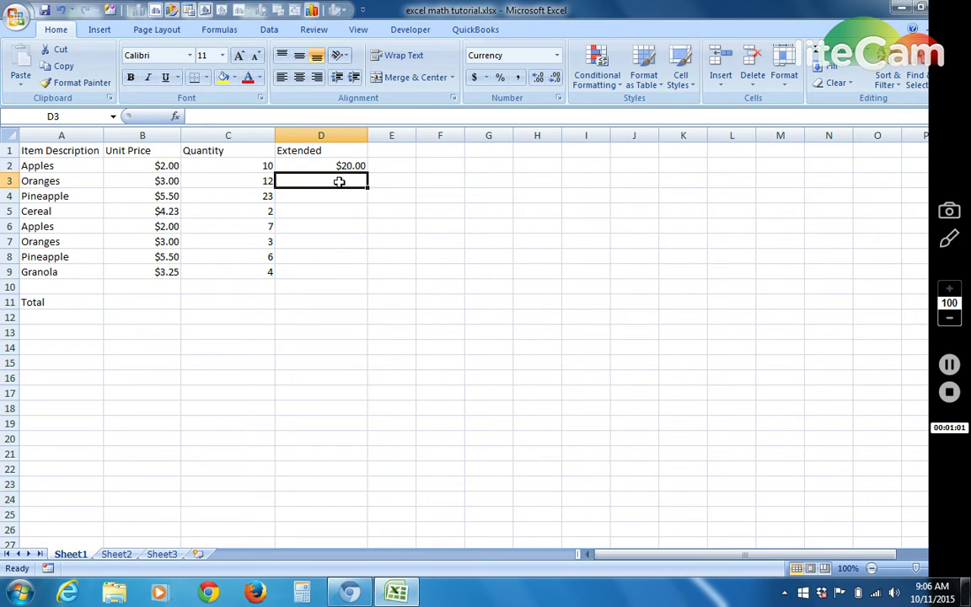
type("=")
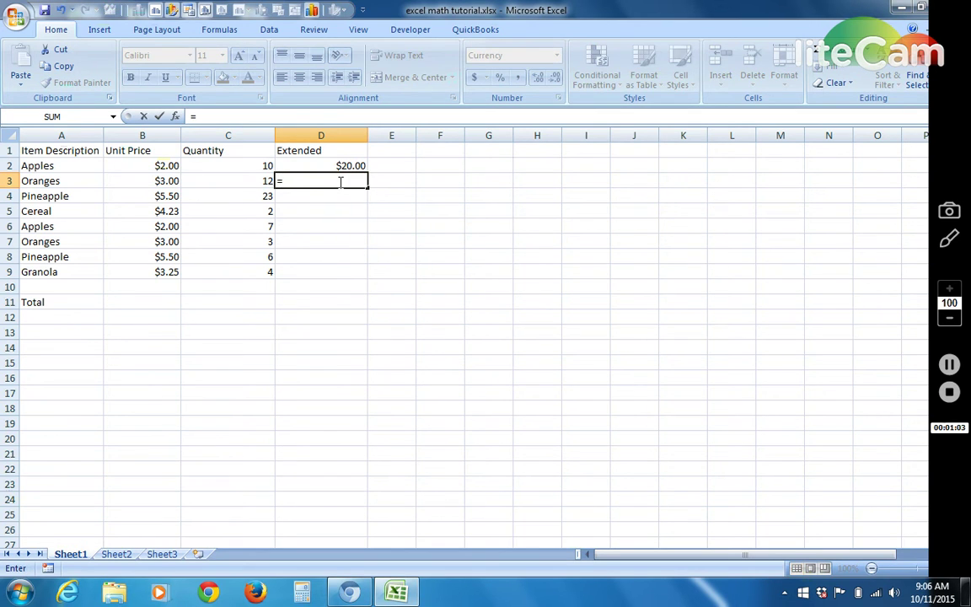
left_click(262, 180)
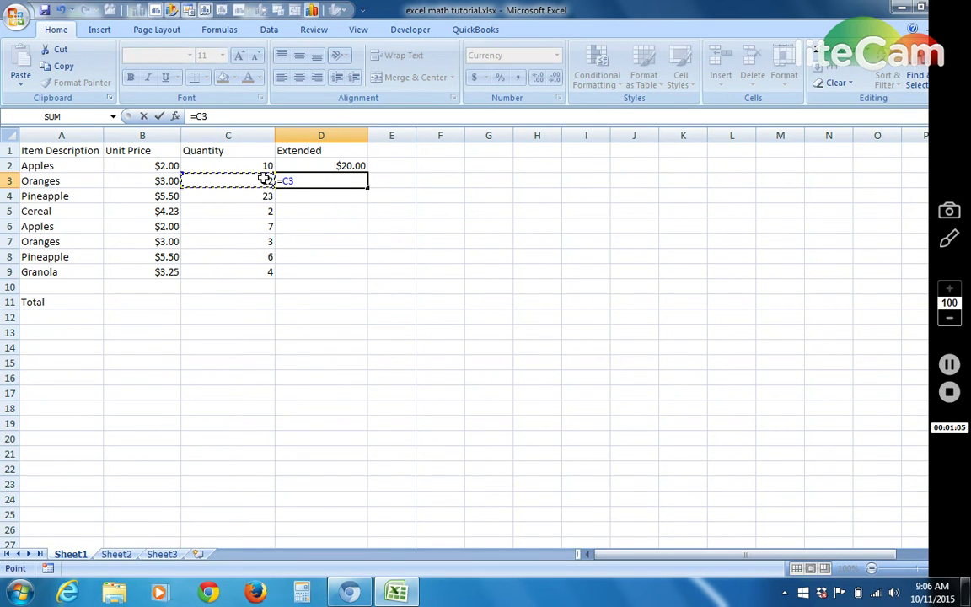
type("*")
left_click(173, 179)
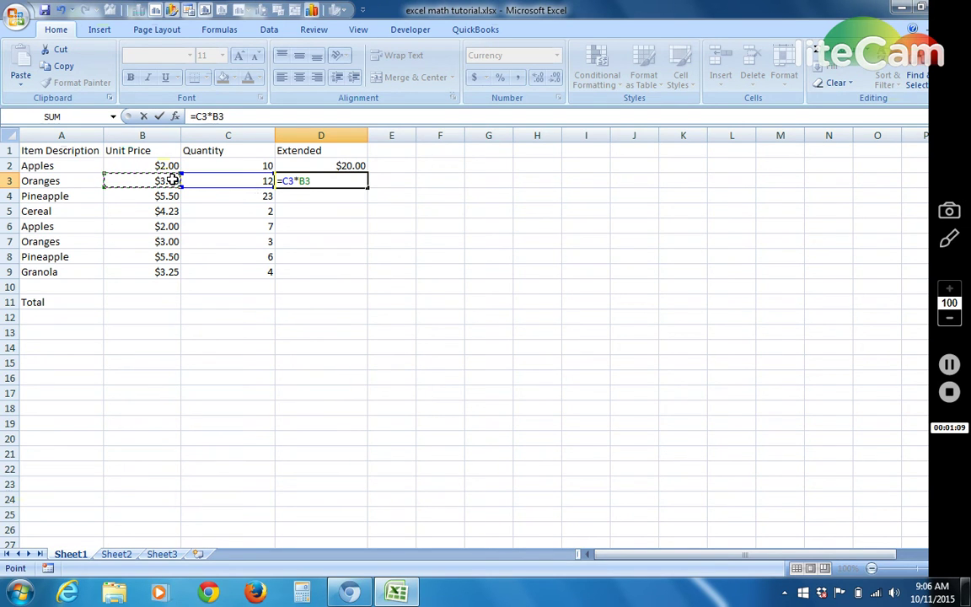
key("Return")
Copy the D3 Extended formula into D4 through D9
left_click(328, 177)
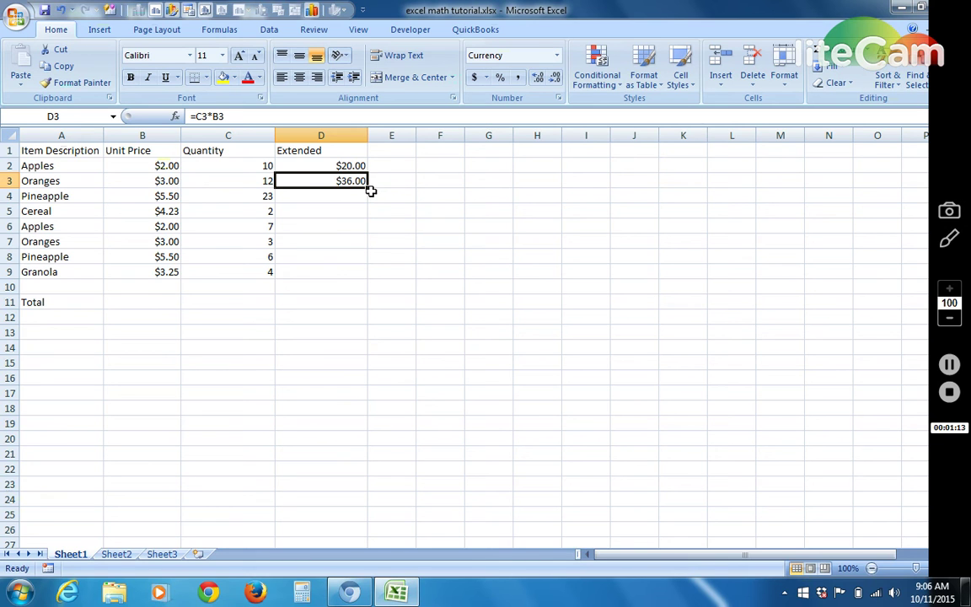
key("ctrl+c")
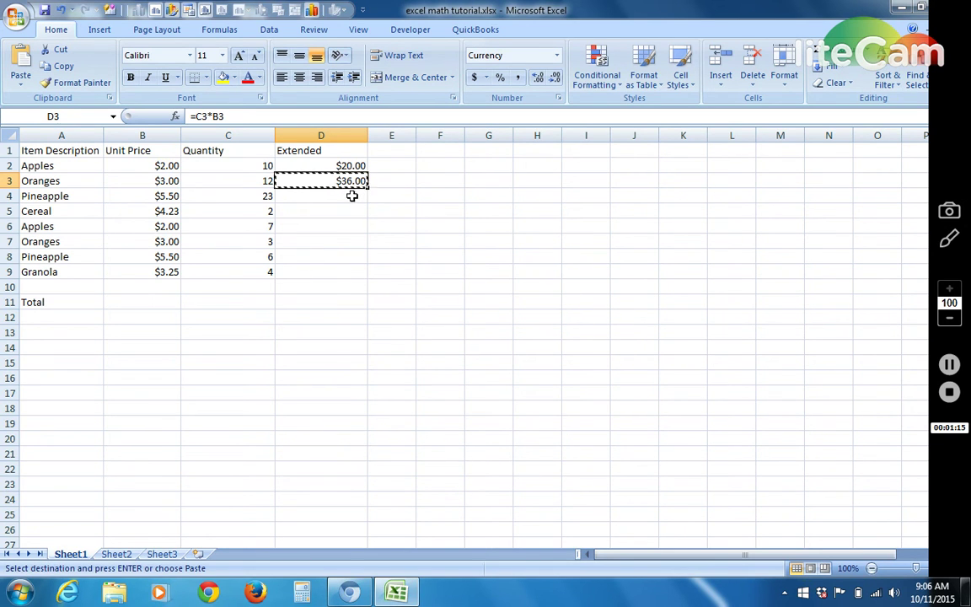
left_click(341, 197)
left_click_drag(340, 198, 342, 265)
key("ctrl+v")
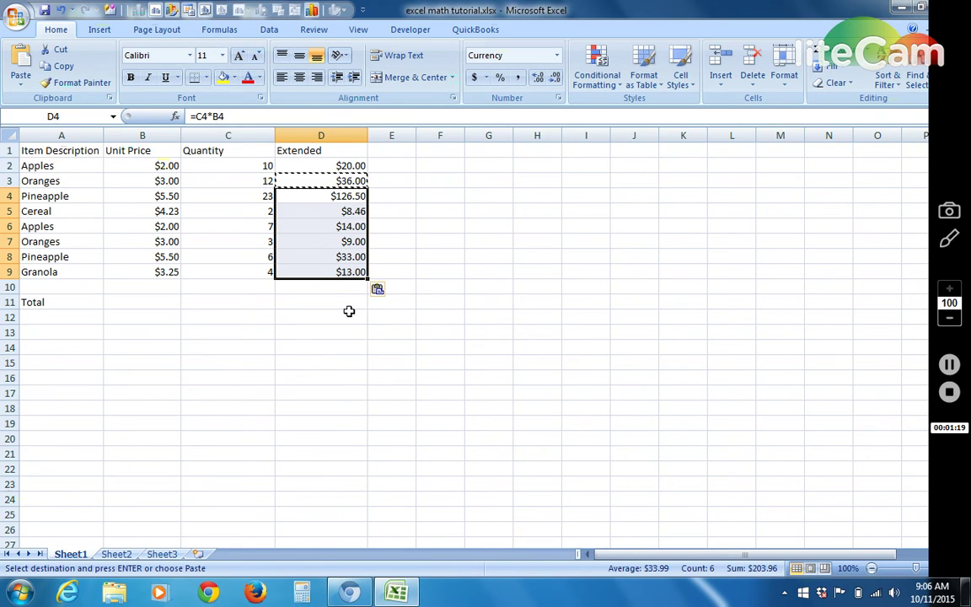
left_click(348, 305)
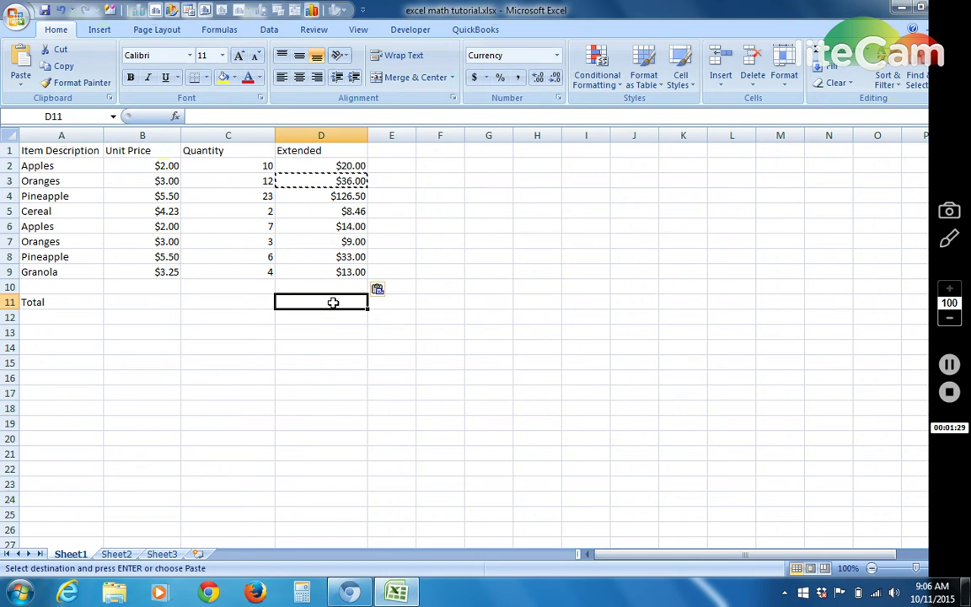
Enter =SUM(D2:D9) in D11 to show a Total of $259.96
type("=")
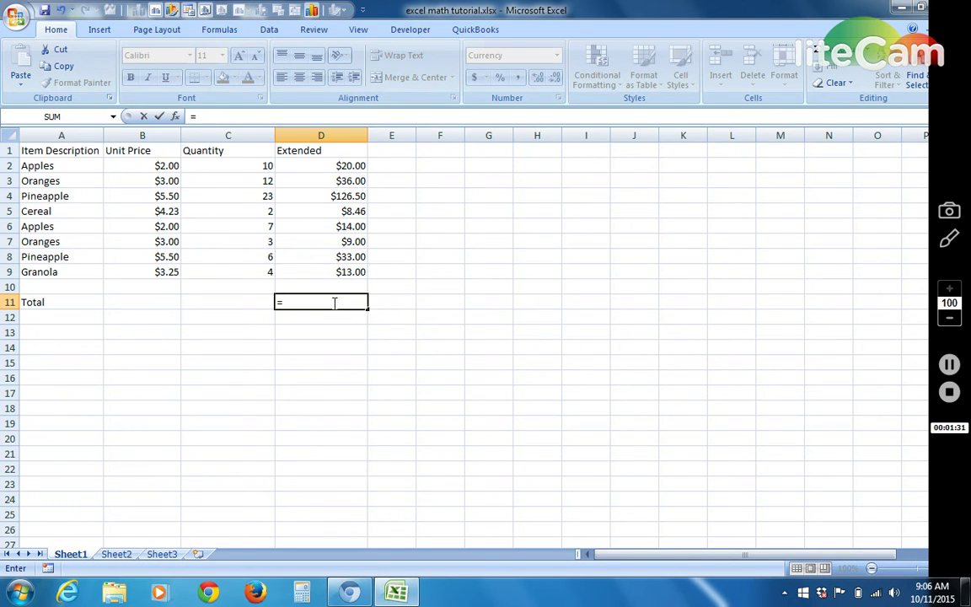
type("sum(")
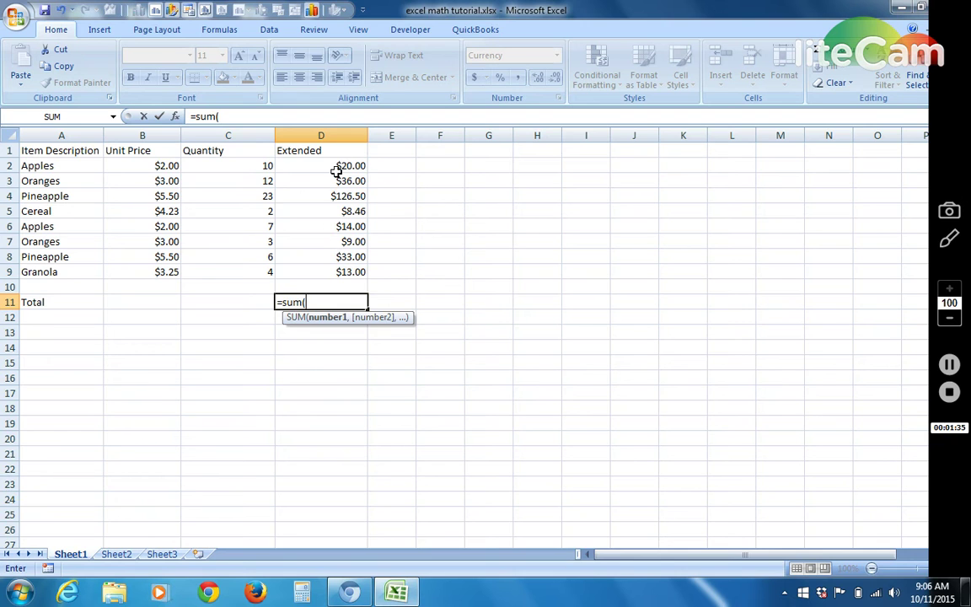
left_click_drag(337, 170, 330, 273)
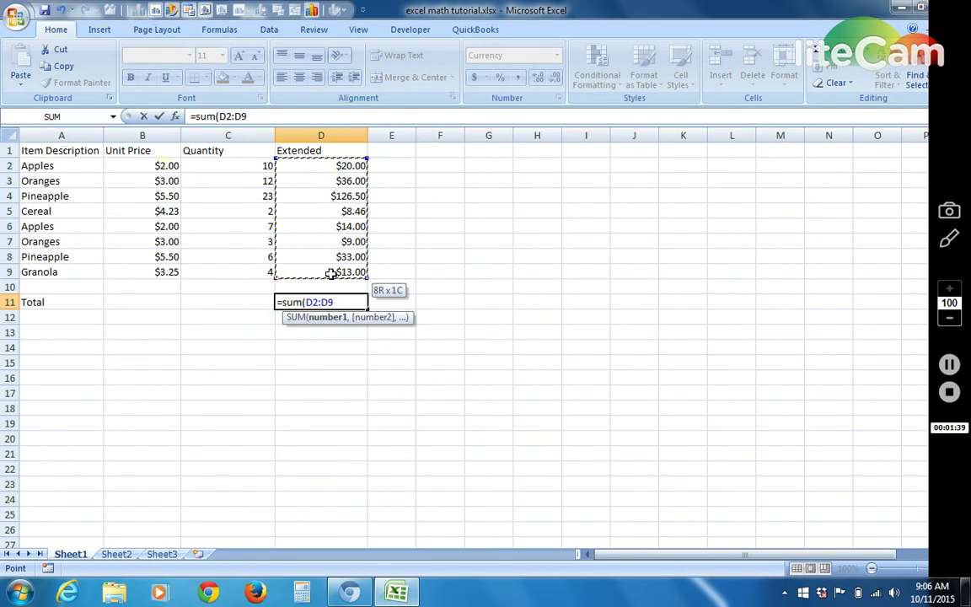
key("Return")
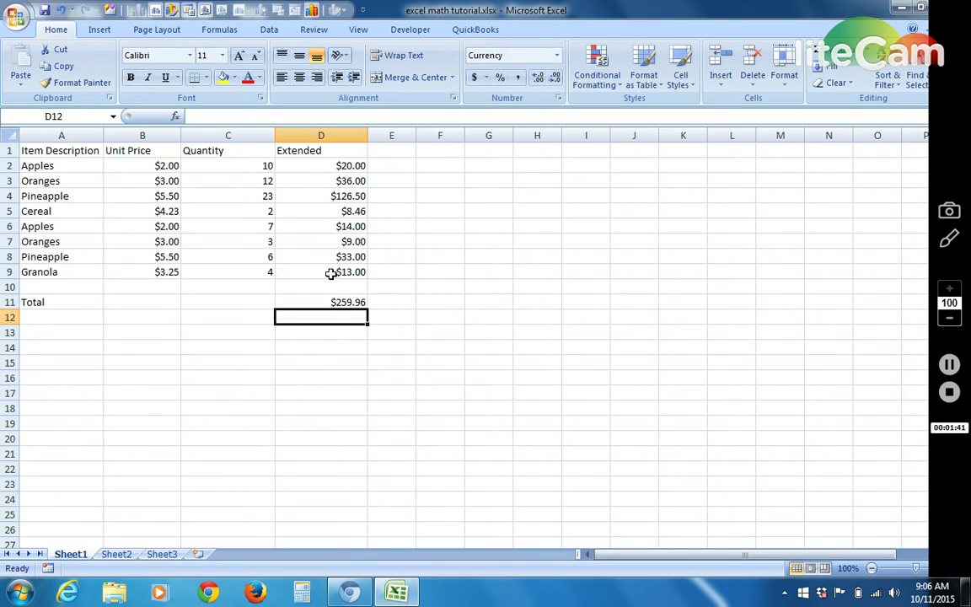
left_click(346, 305)
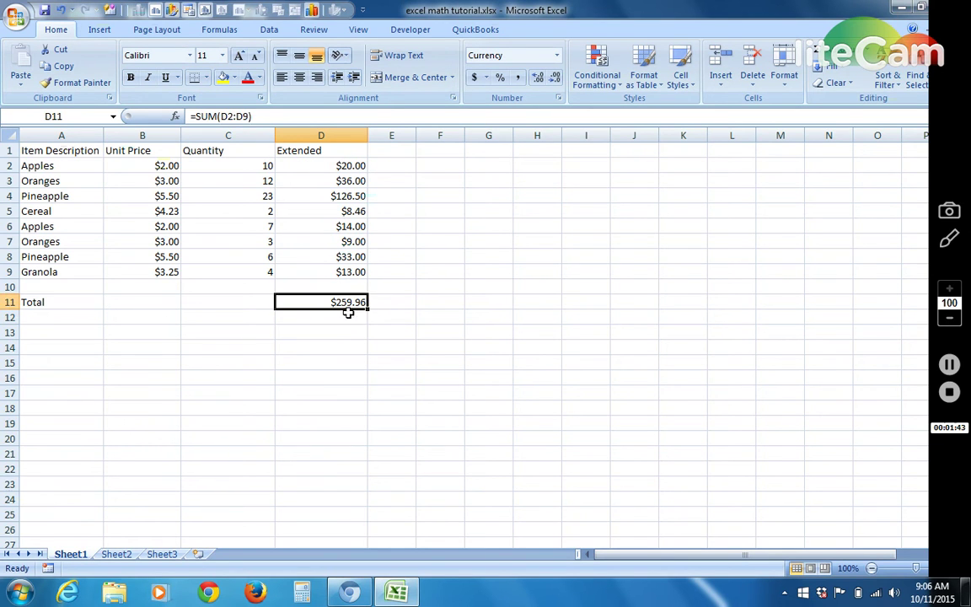
Check the Extended values, then keep the current colour scheme and suppress the Windows warning
left_click(347, 329)
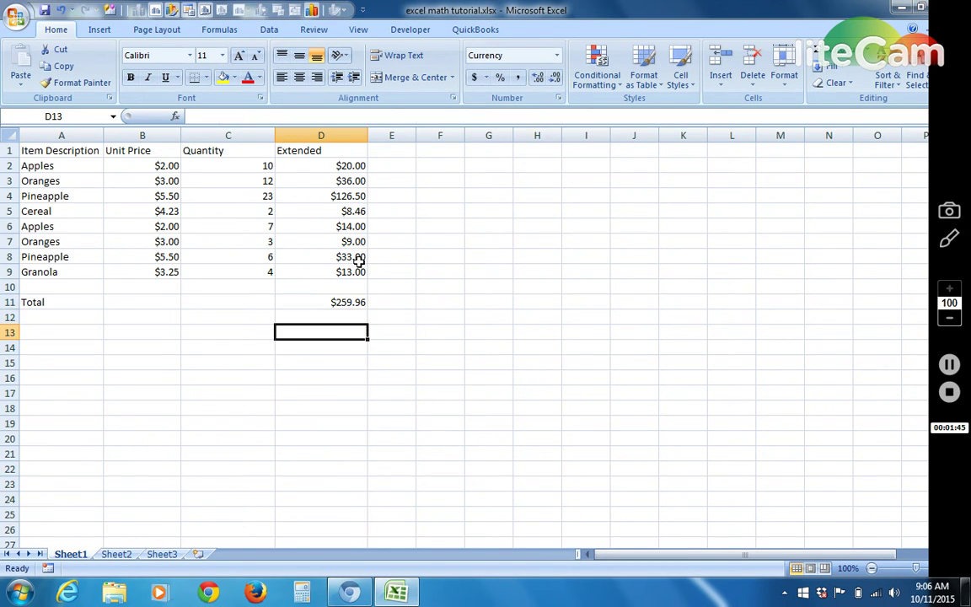
left_click(339, 165)
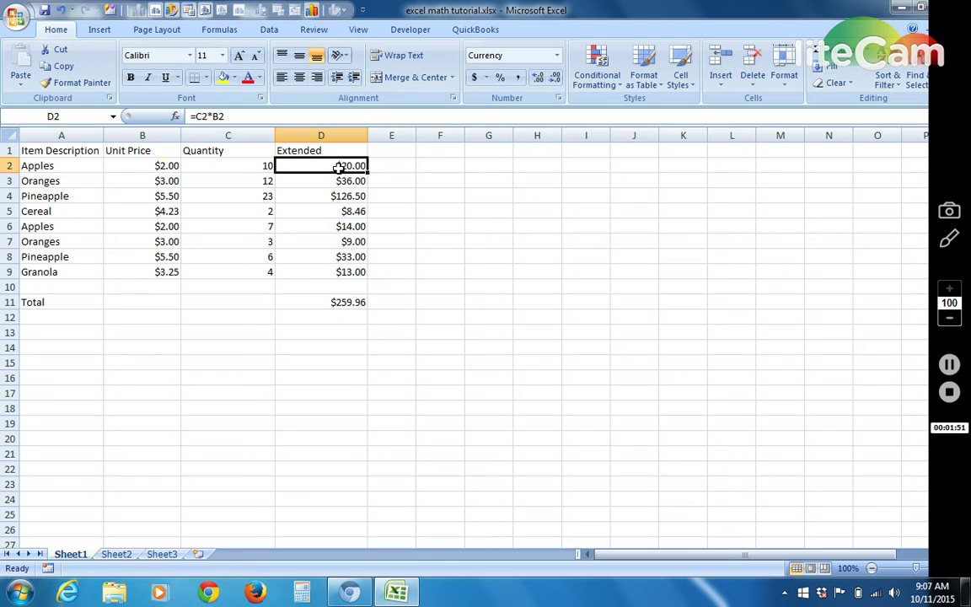
left_click_drag(339, 167, 340, 268)
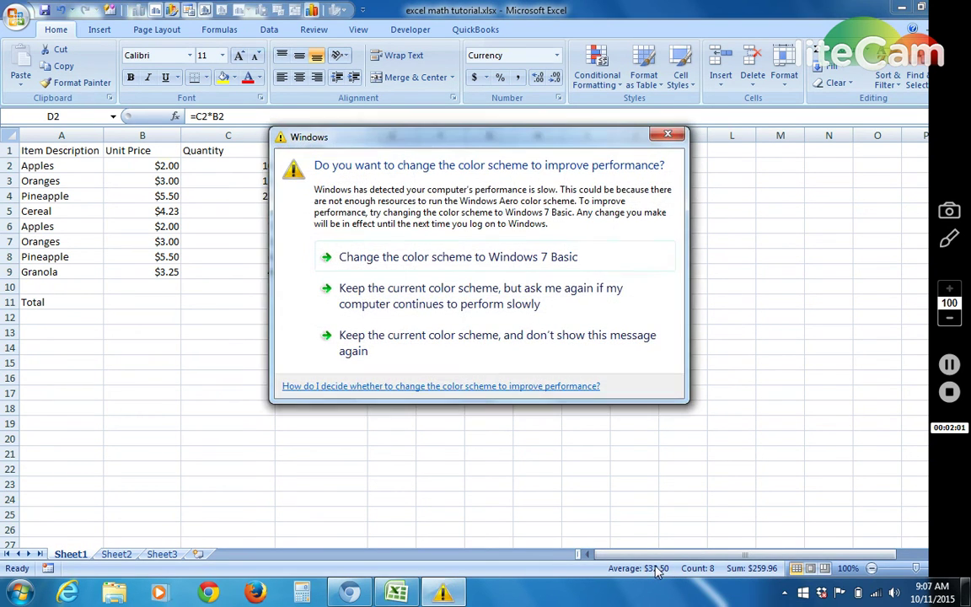
left_click(437, 337)
left_click(381, 301)
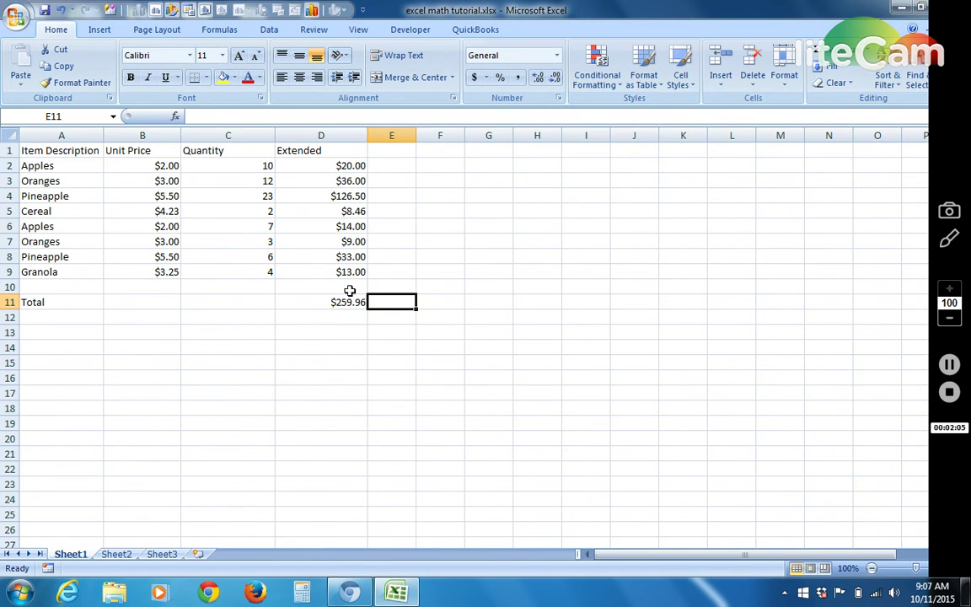
Label E1 'apple test' and widen column E to fit it
left_click(210, 302)
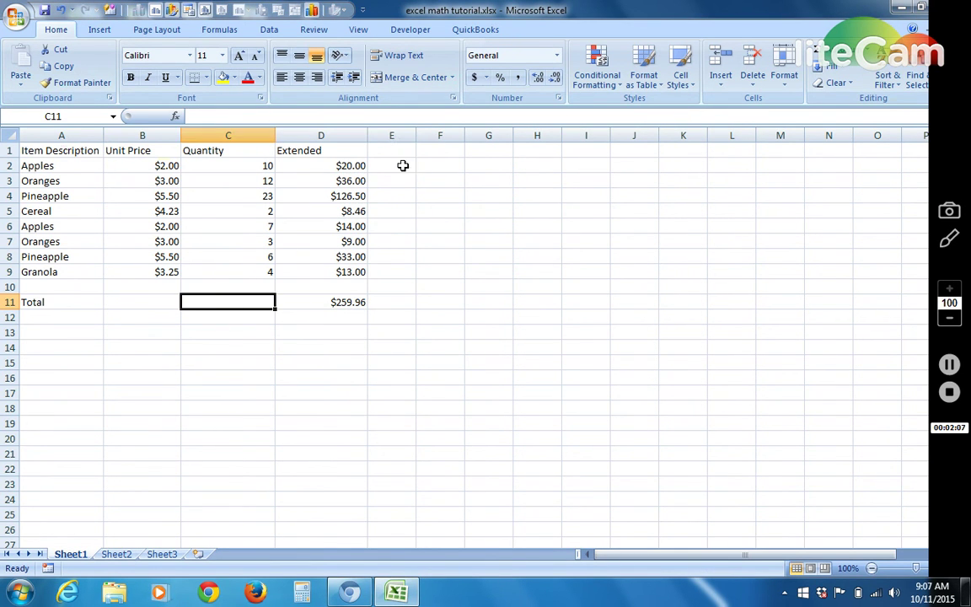
left_click(373, 163)
left_click(396, 150)
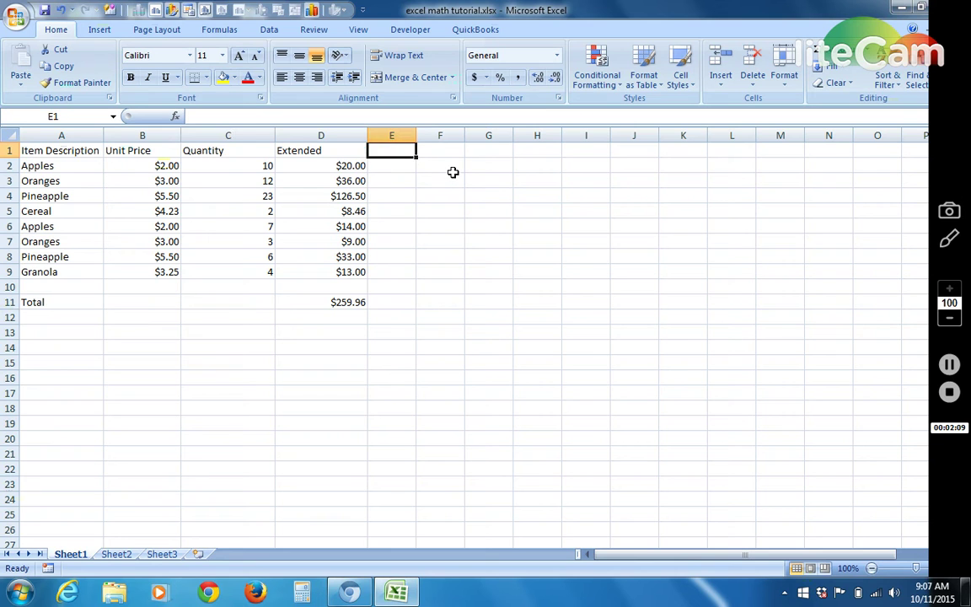
type("apple test")
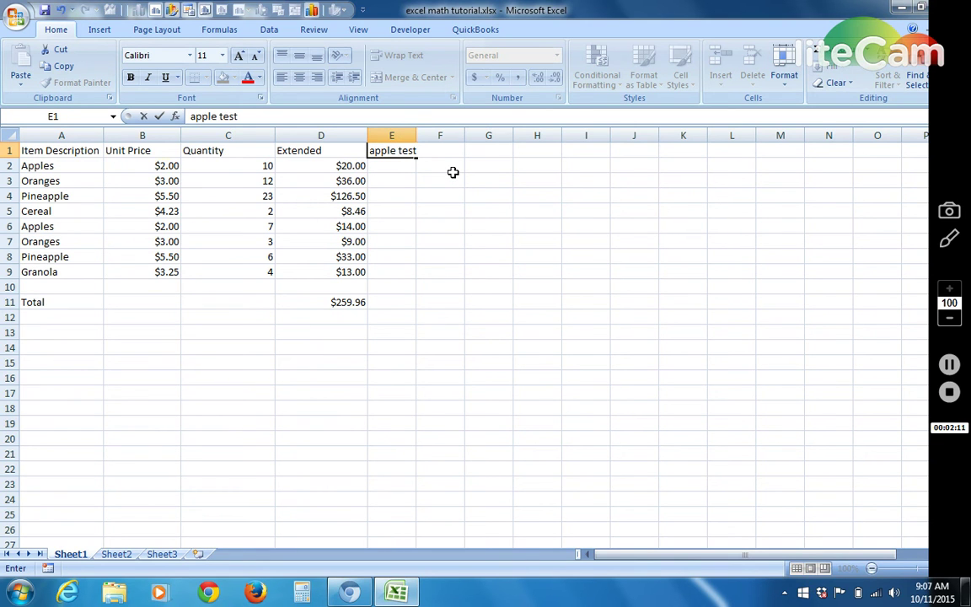
left_click(453, 172)
left_click_drag(416, 136, 437, 136)
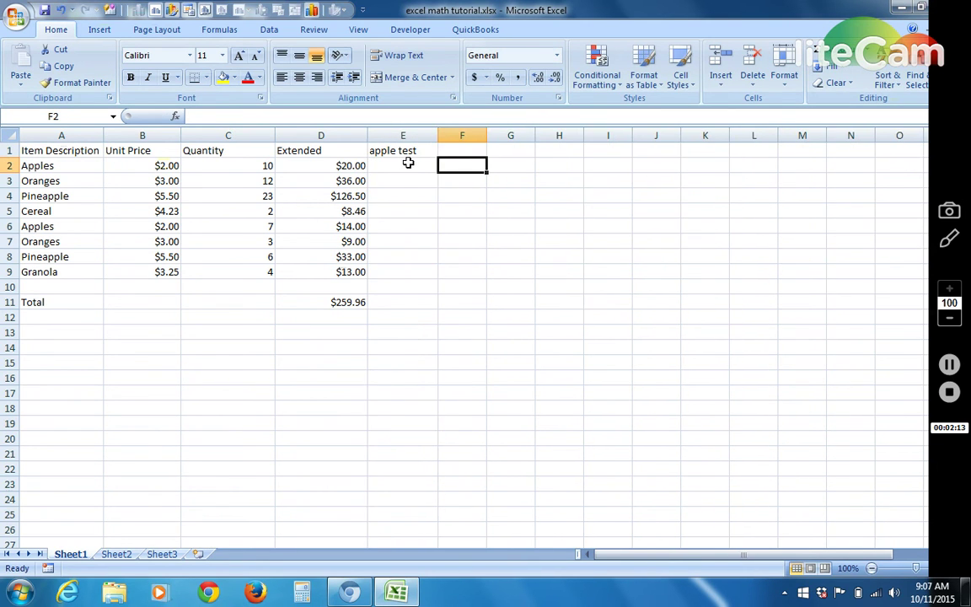
left_click(408, 163)
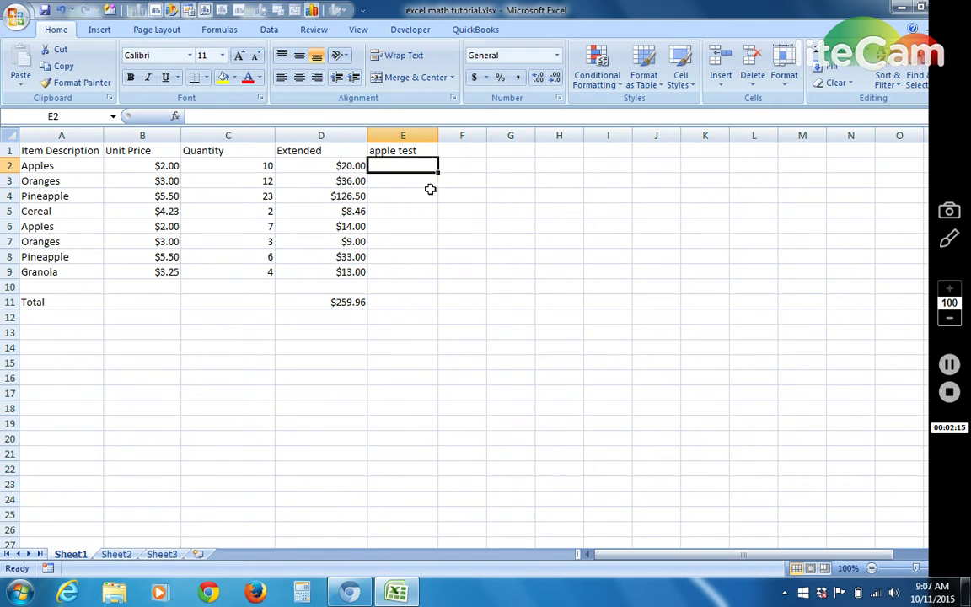
Review the item names in column A before writing the test in E2
left_click(52, 160)
left_click(54, 180)
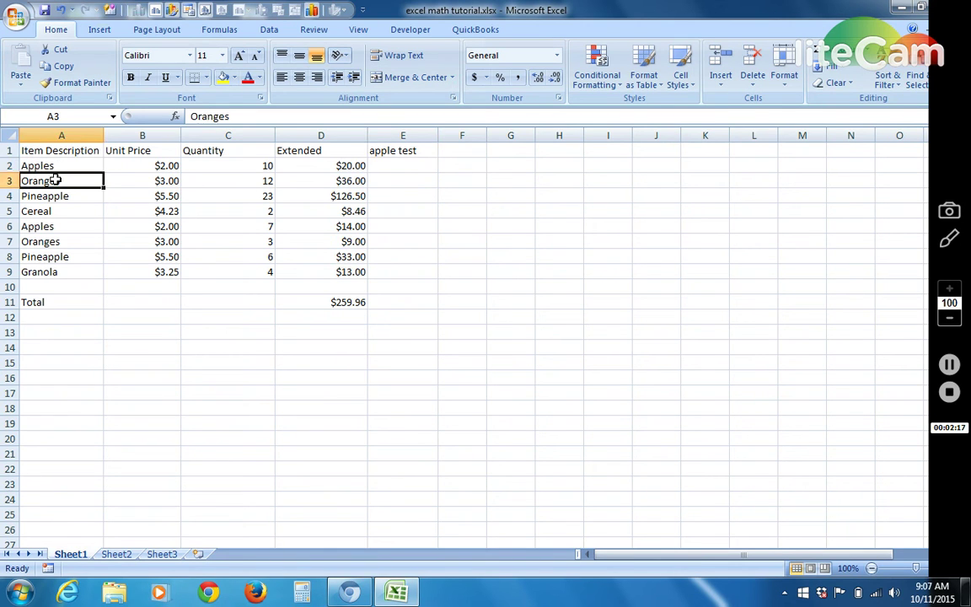
left_click(54, 193)
left_click(49, 210)
left_click(44, 225)
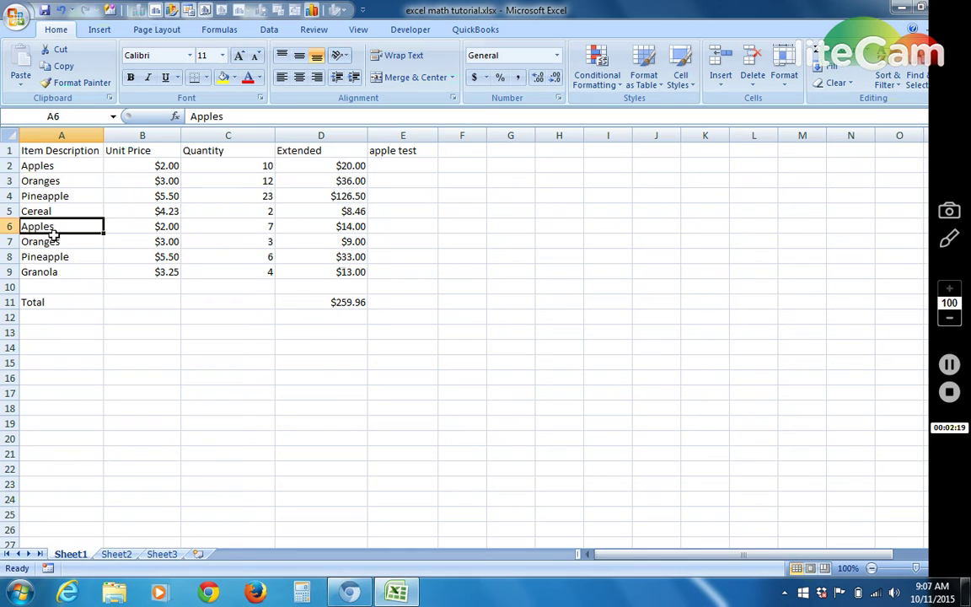
left_click(57, 243)
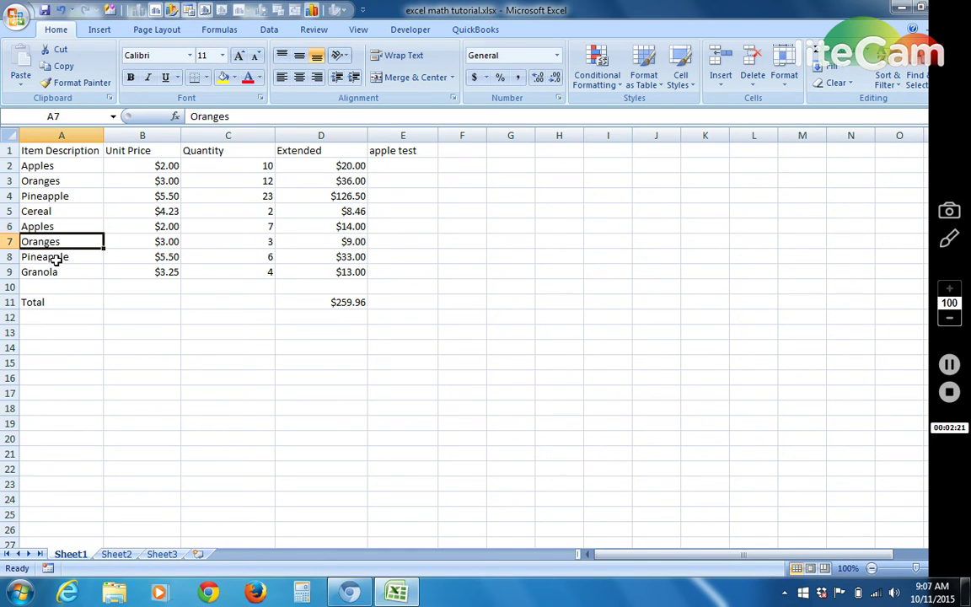
left_click(54, 257)
left_click(386, 168)
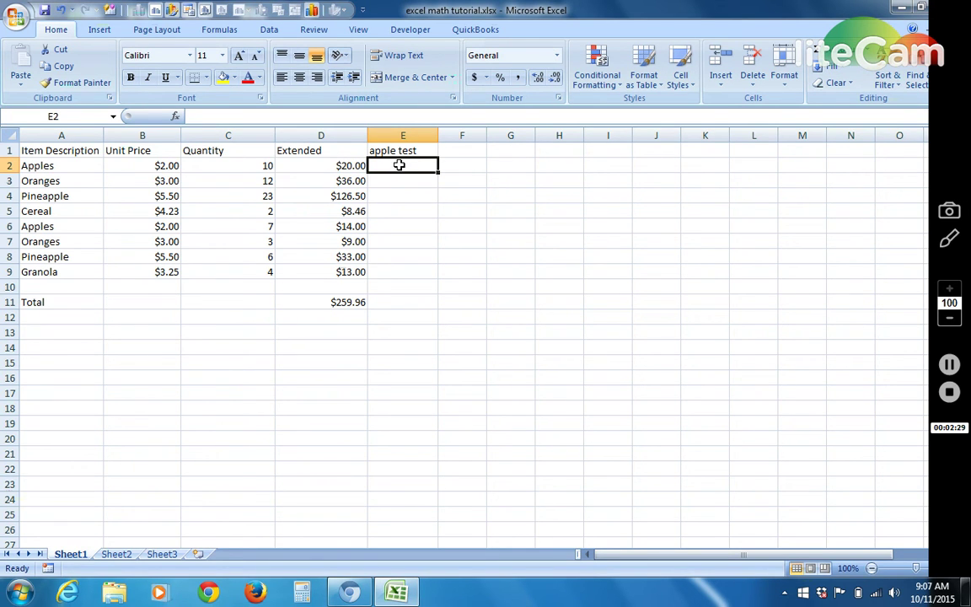
Start the apple test formula in E2: =IF(A2="Apples","yes",
type("=if(")
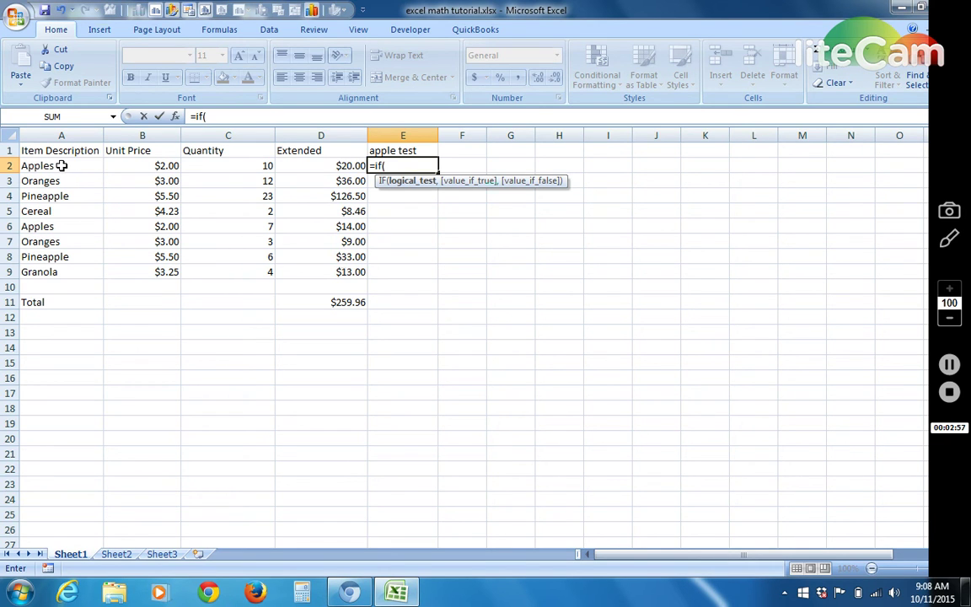
left_click(59, 166)
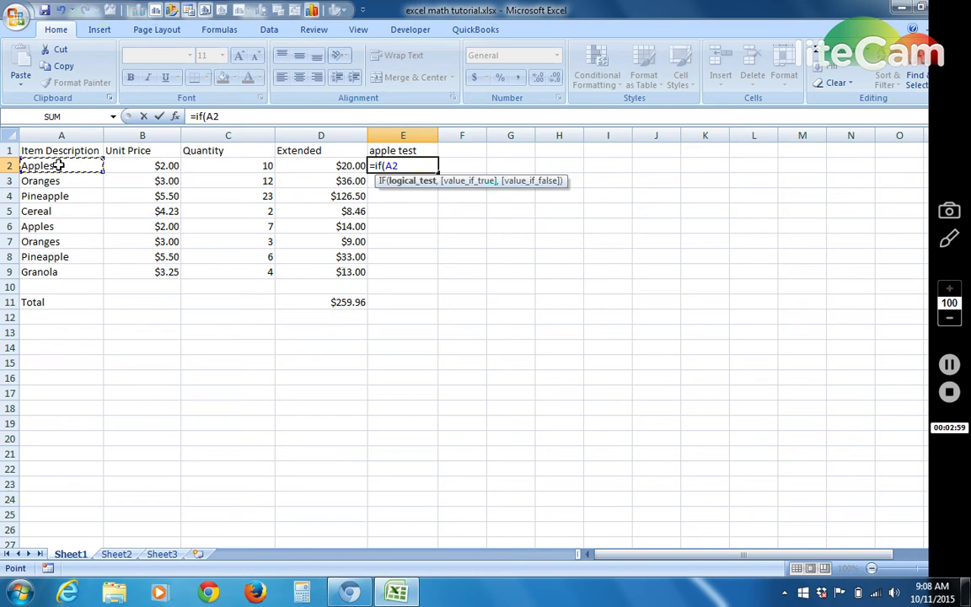
type("=\"Apples\"")
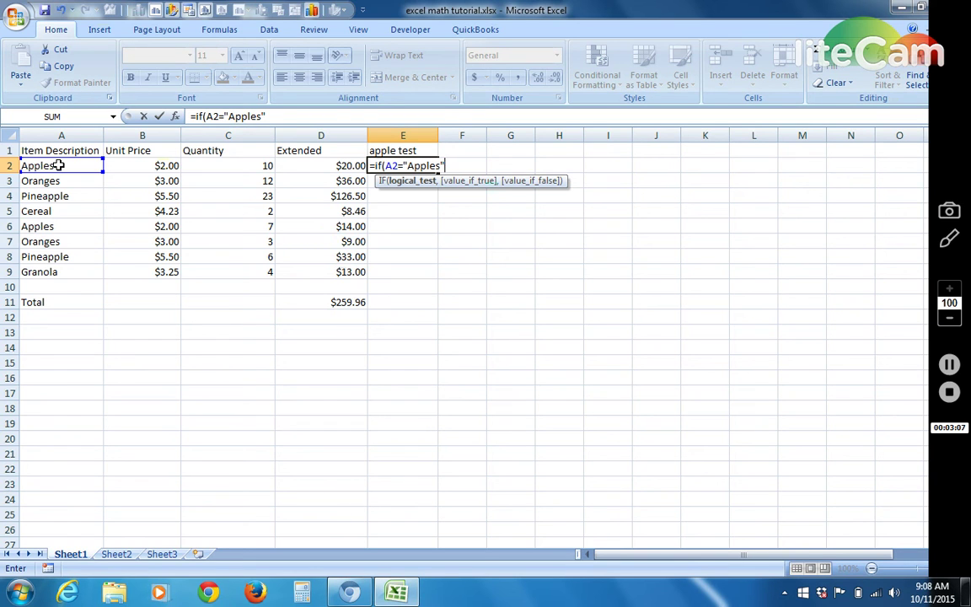
type(",")
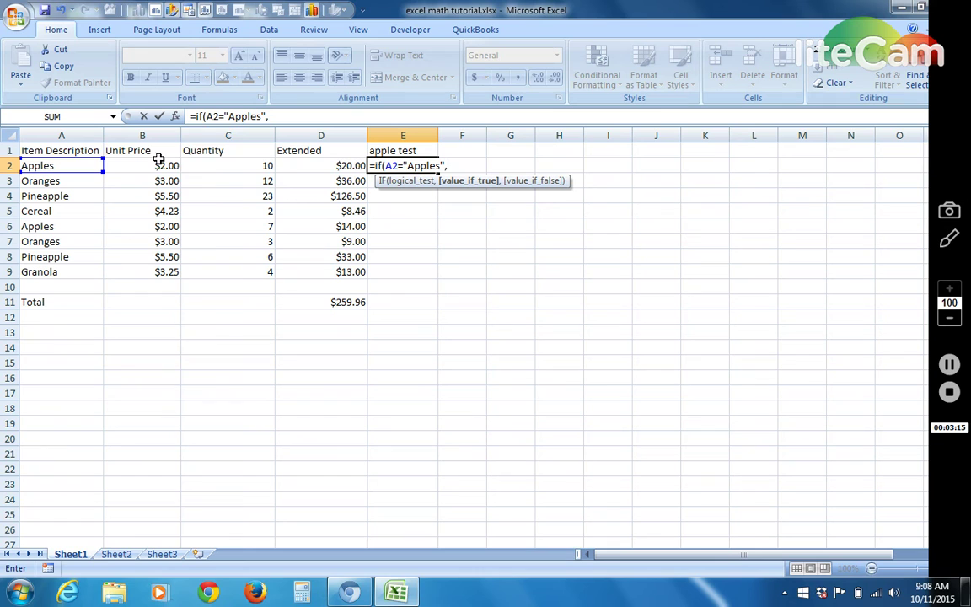
type("yes")
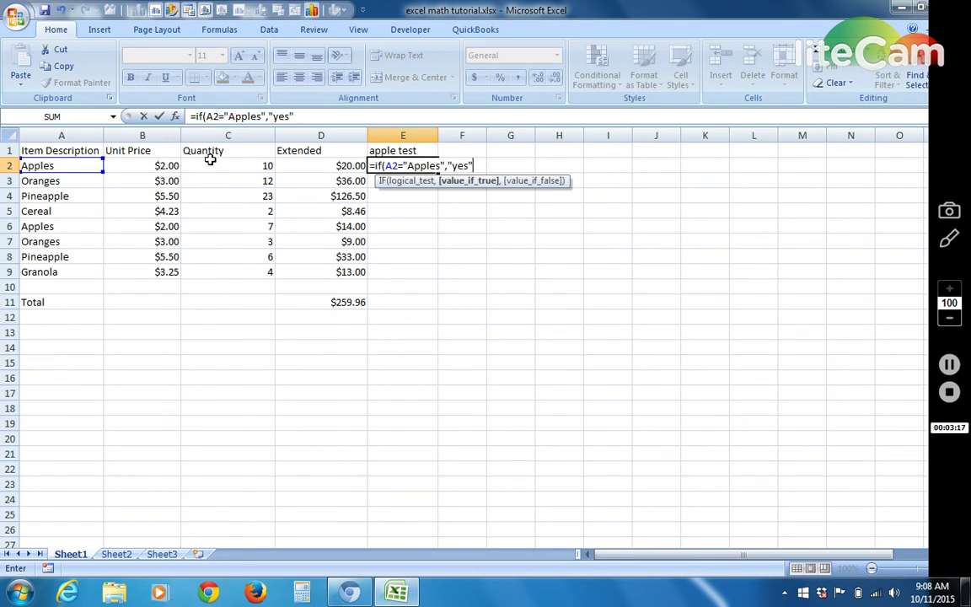
type("\",")
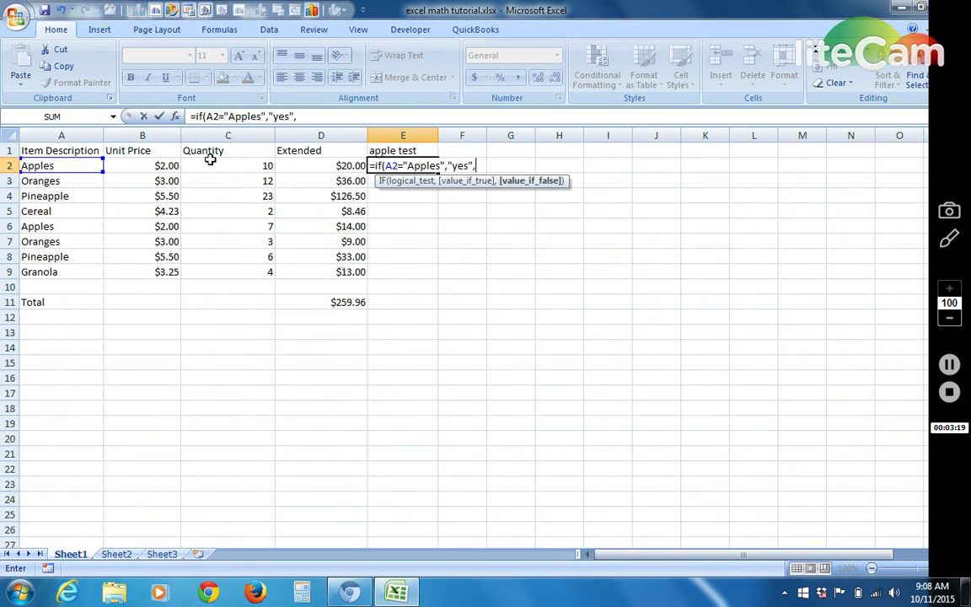
Finish the IF with "no" and copy it from E2 down through E9
type("\"no")
key("Return")
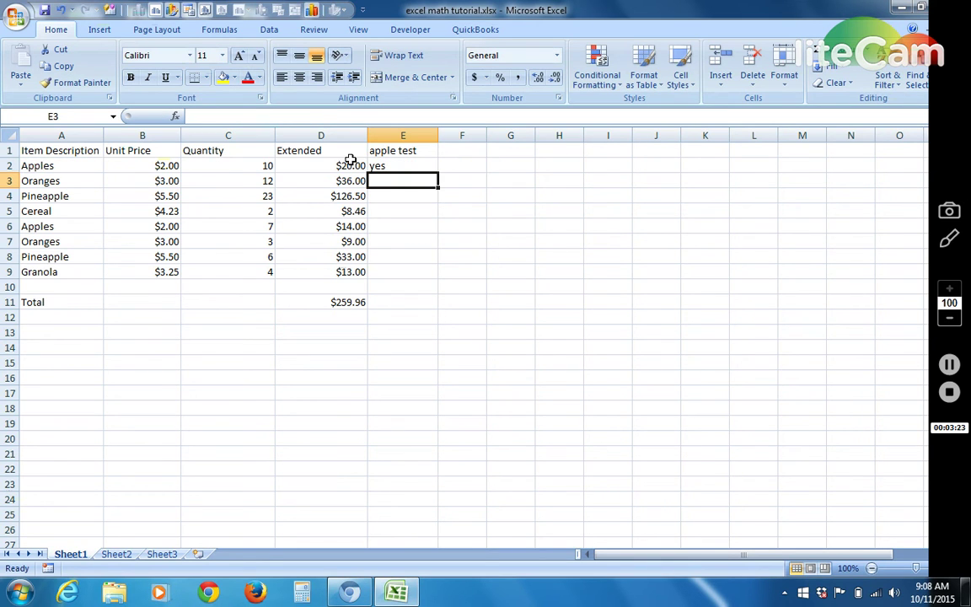
left_click(401, 169)
key("ctrl+c")
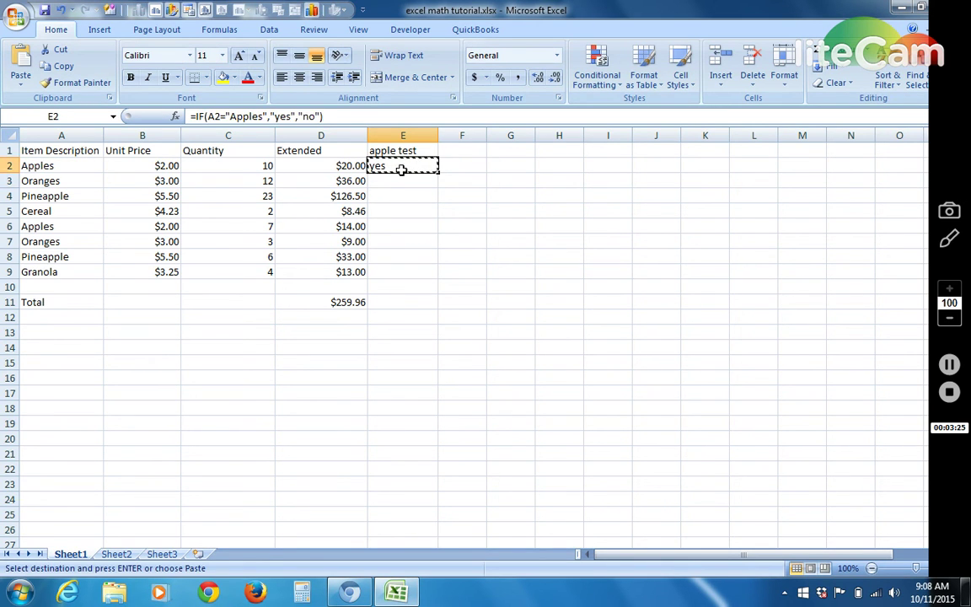
left_click_drag(401, 179, 407, 270)
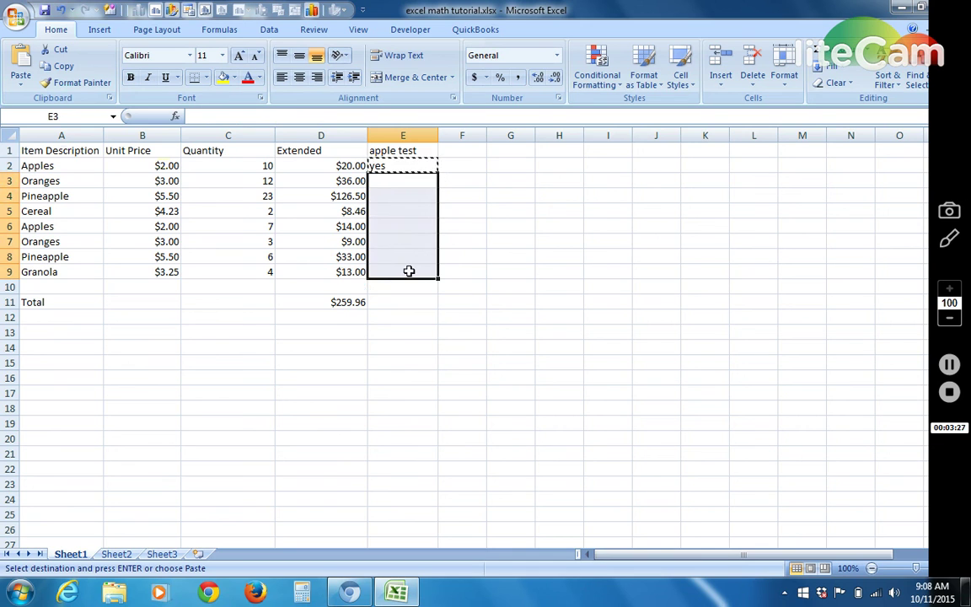
key("ctrl+v")
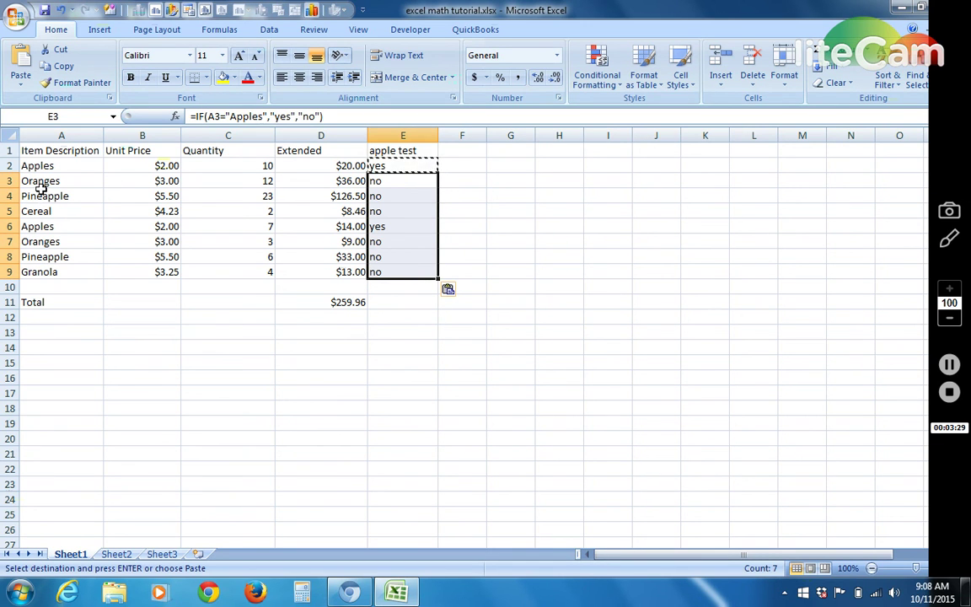
left_click(41, 227)
left_click(409, 227)
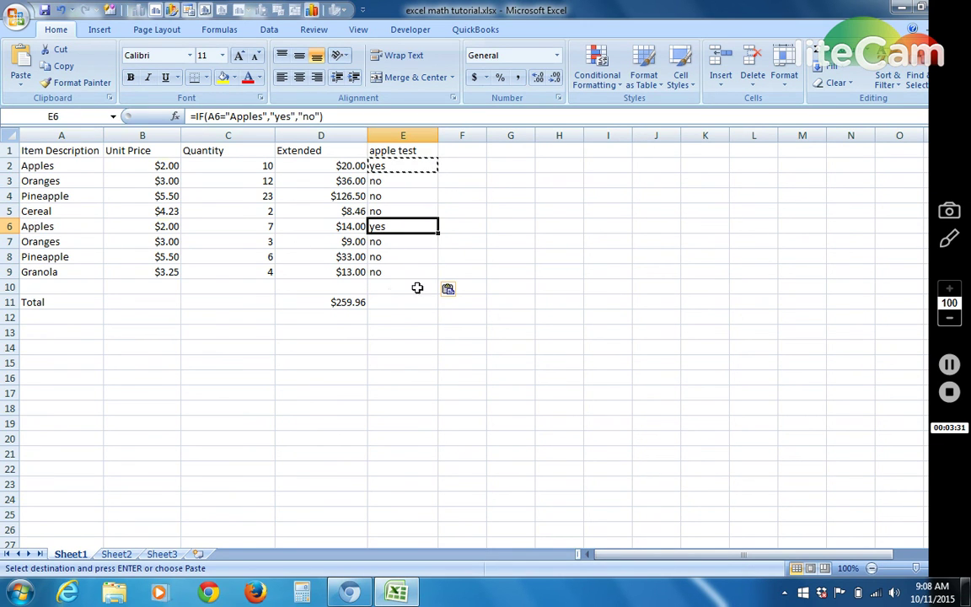
left_click(394, 321)
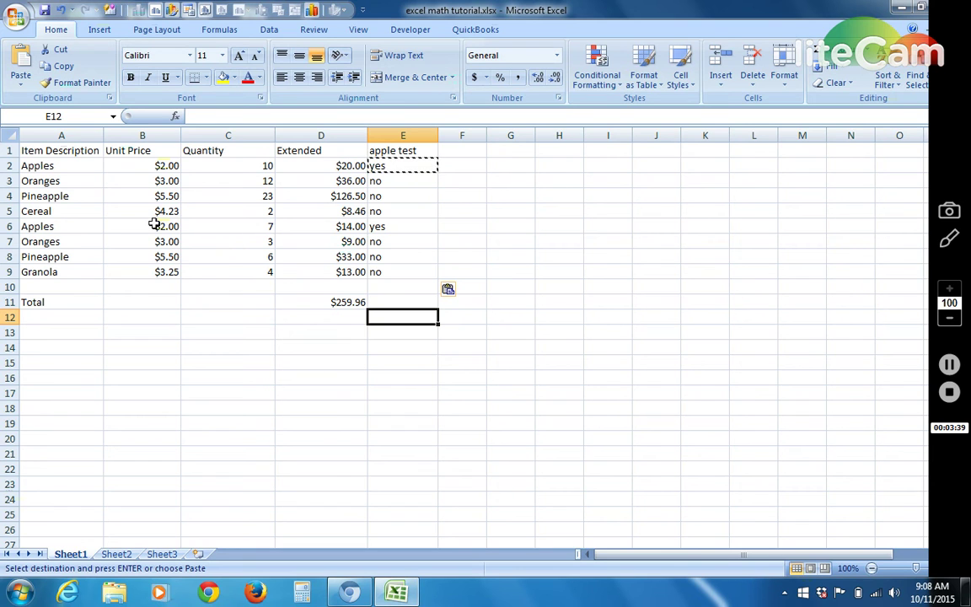
Compare quantities of the repeated Apples and Oranges rows
left_click(229, 226)
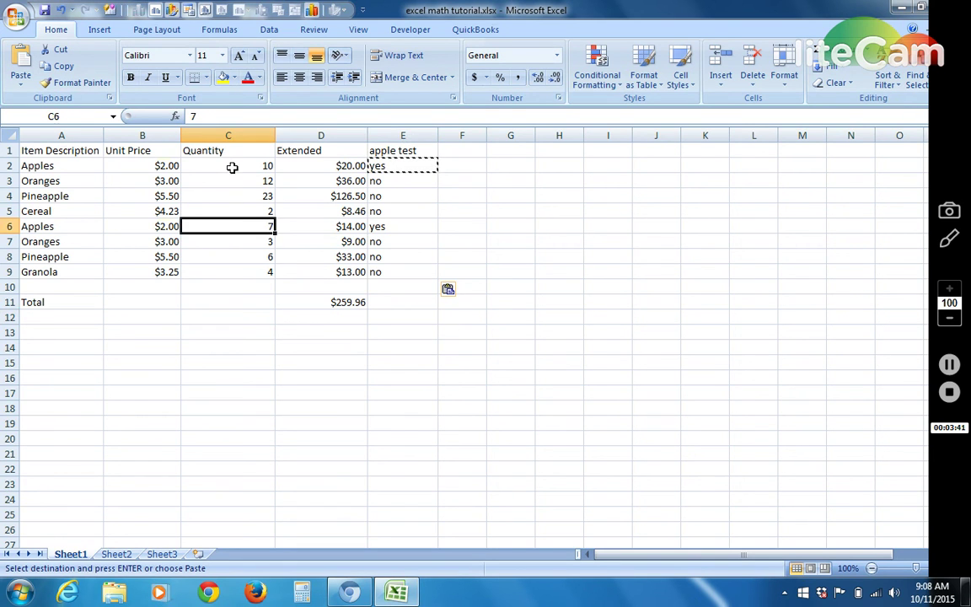
left_click(232, 166)
left_click(234, 226)
left_click(238, 163)
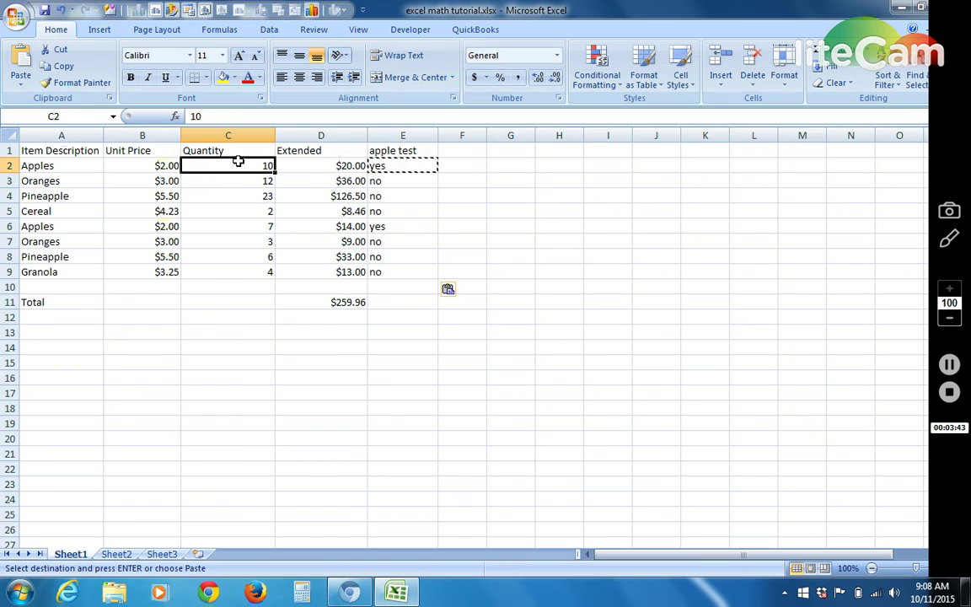
left_click(242, 228)
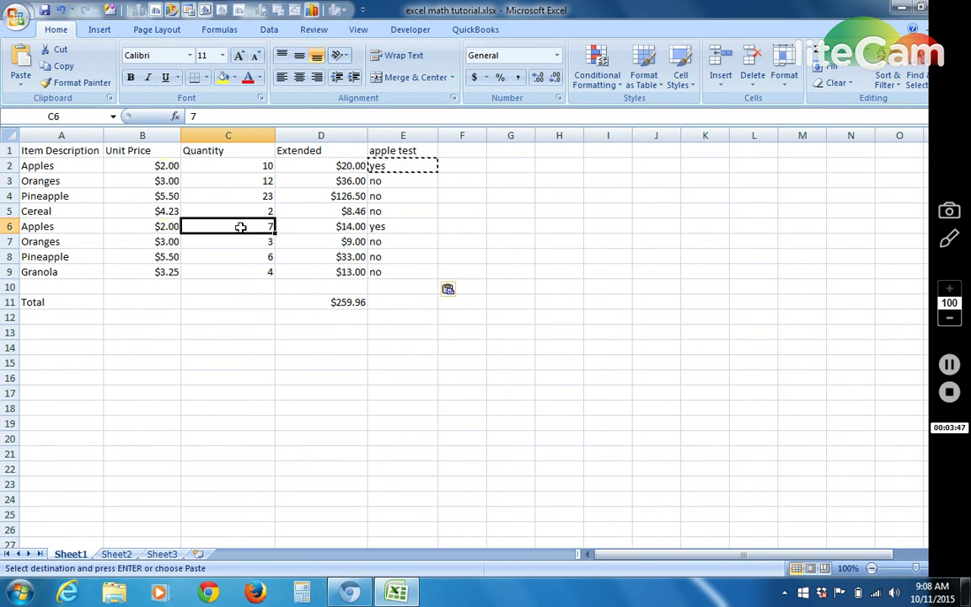
left_click(217, 179)
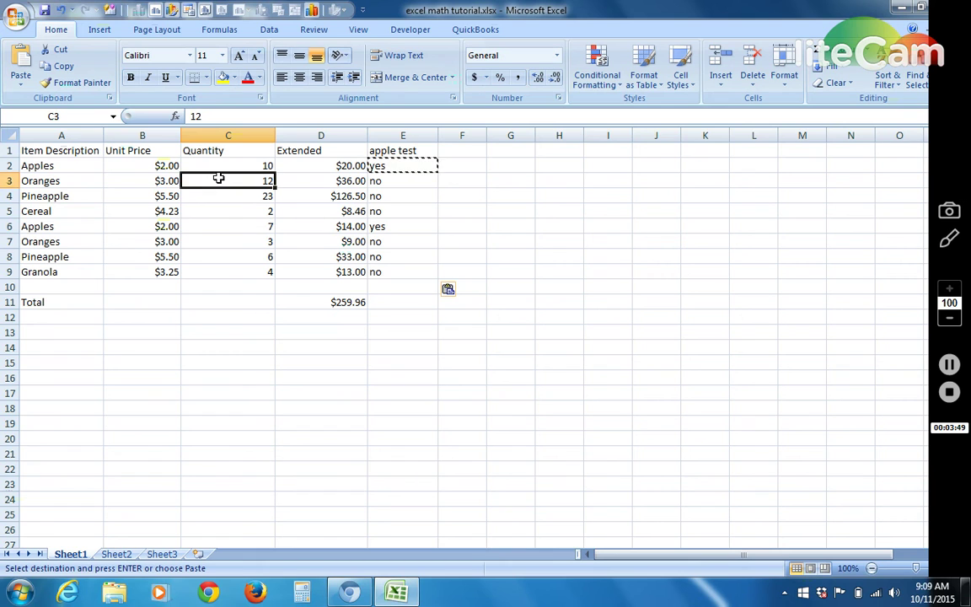
left_click(243, 244)
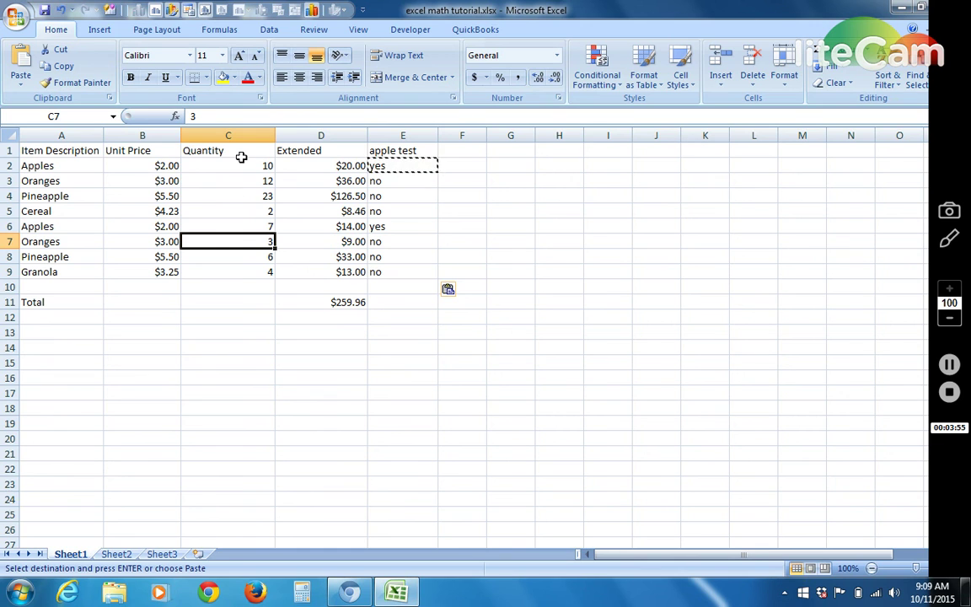
Insert a PivotTable on a new worksheet from columns A:C
left_click_drag(243, 133, 64, 130)
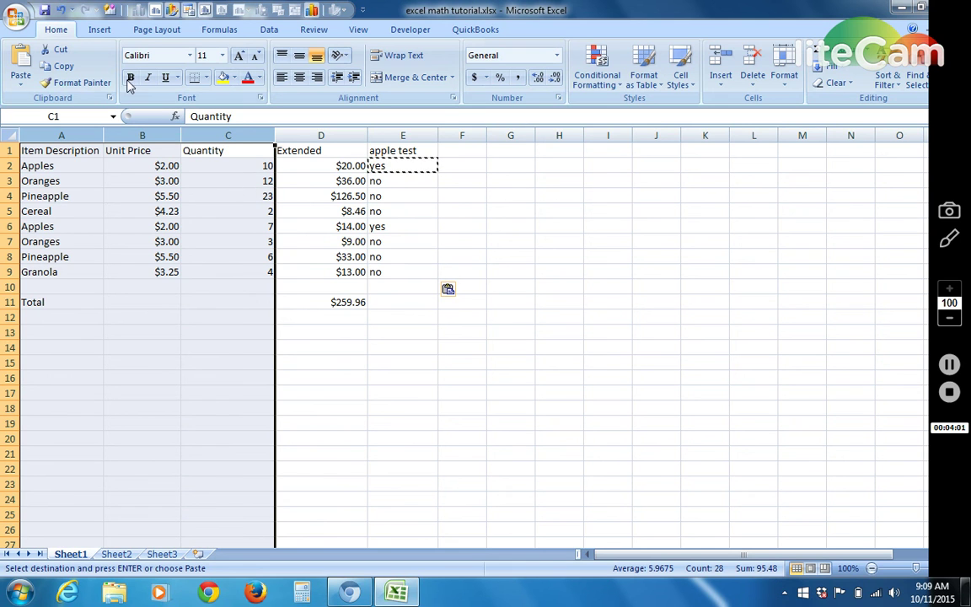
left_click(101, 30)
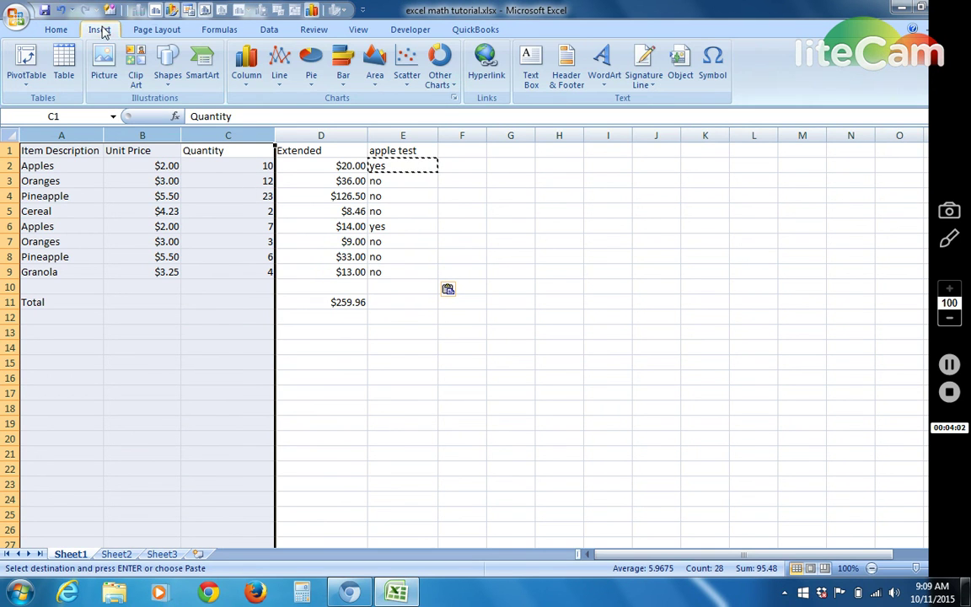
left_click(30, 57)
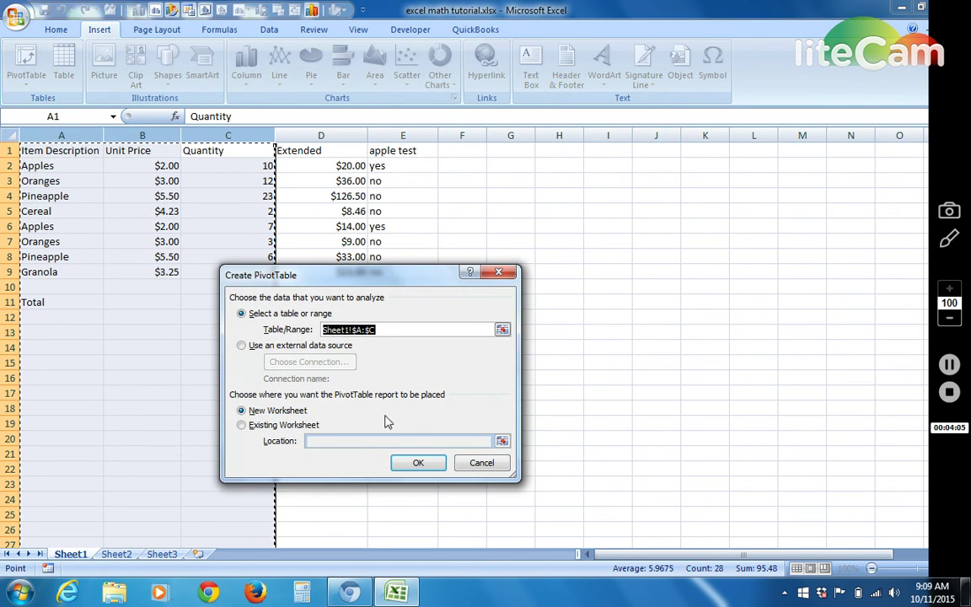
left_click(419, 464)
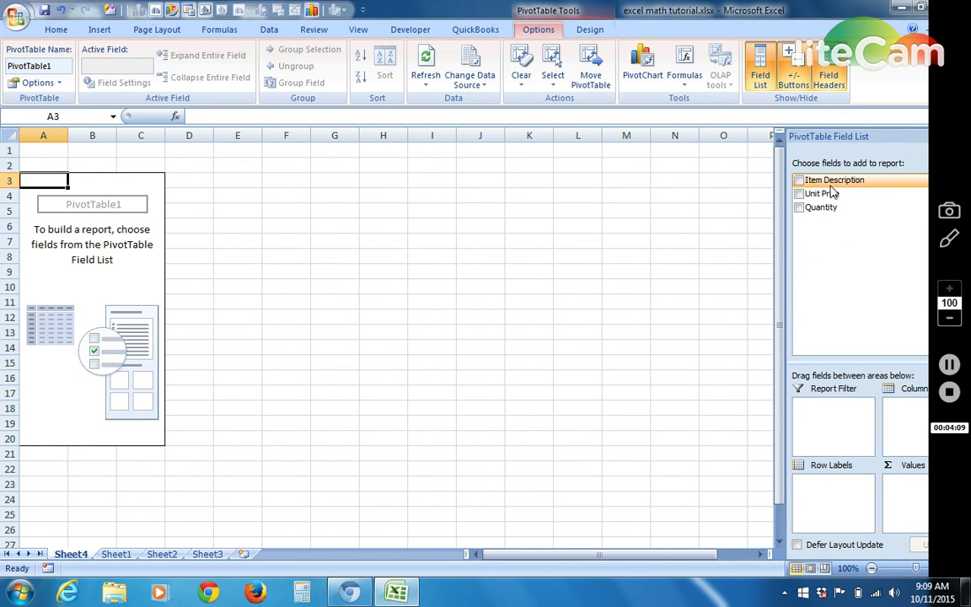
Put Item Description in Row Labels and Quantity in Values, then widen the field list
left_click_drag(831, 190, 838, 502)
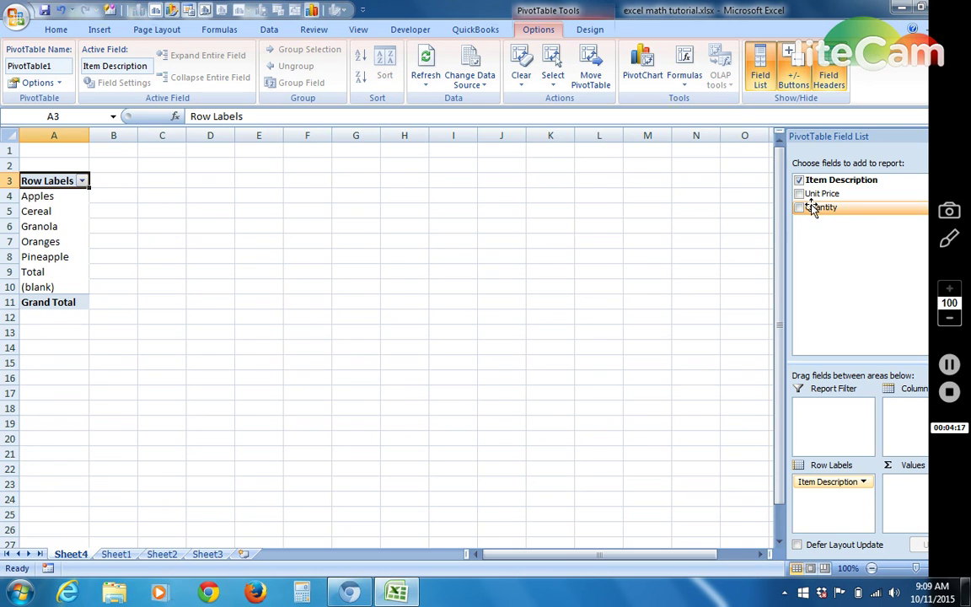
left_click_drag(812, 209, 907, 497)
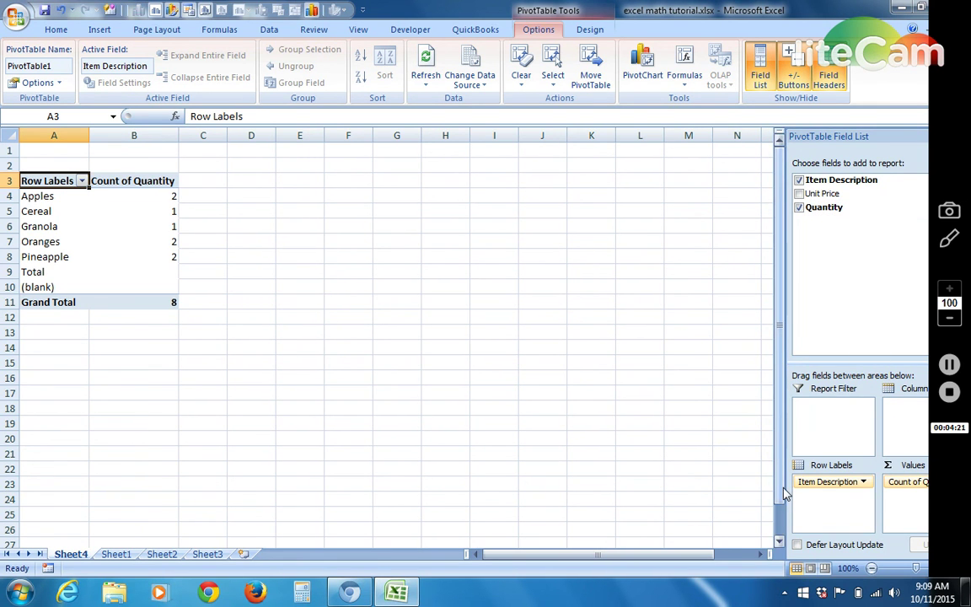
left_click_drag(784, 486, 665, 485)
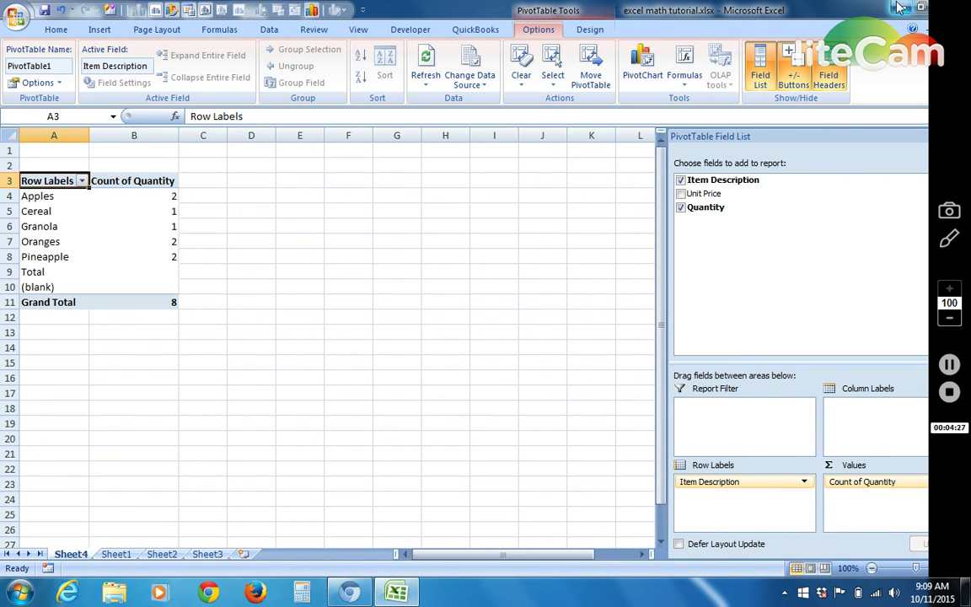
Switch the Quantity value field from Count to Sum, giving a Grand Total of 67
left_click(919, 9)
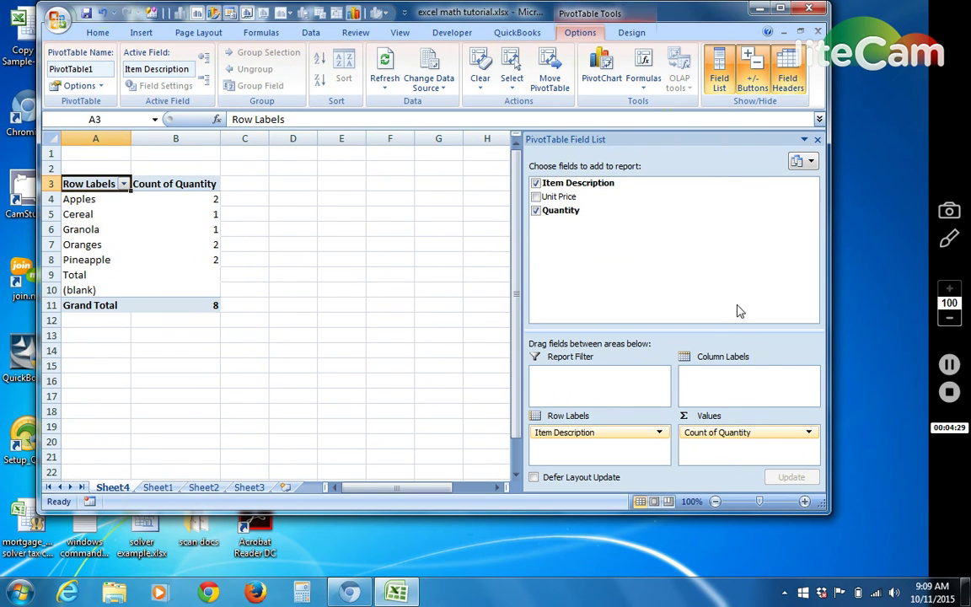
left_click(808, 433)
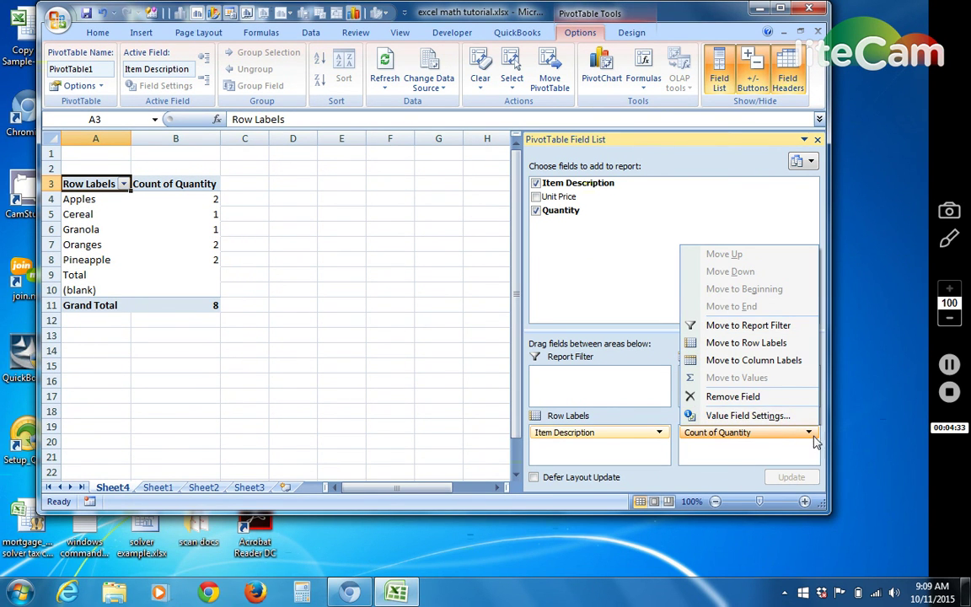
left_click(819, 454)
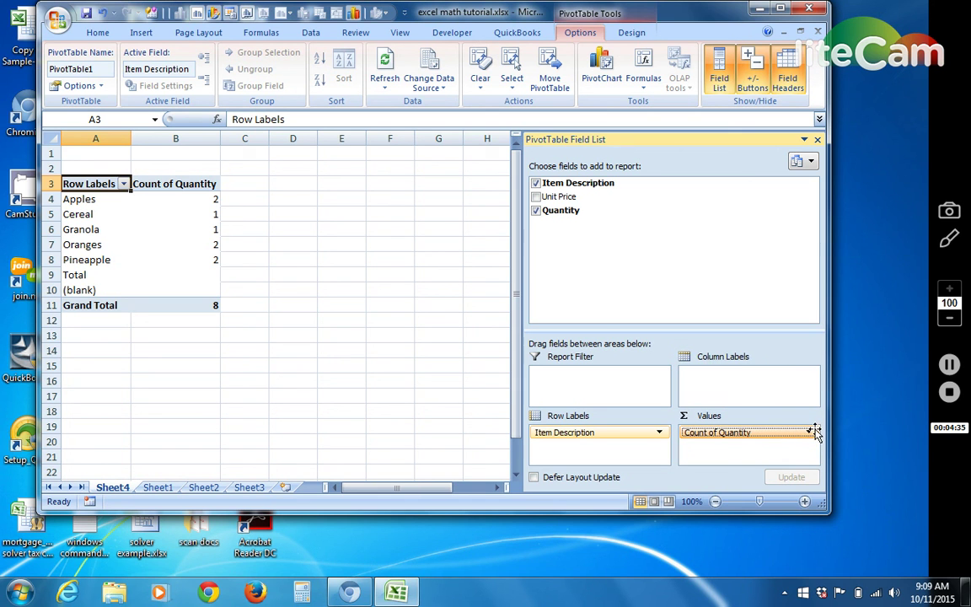
left_click(809, 433)
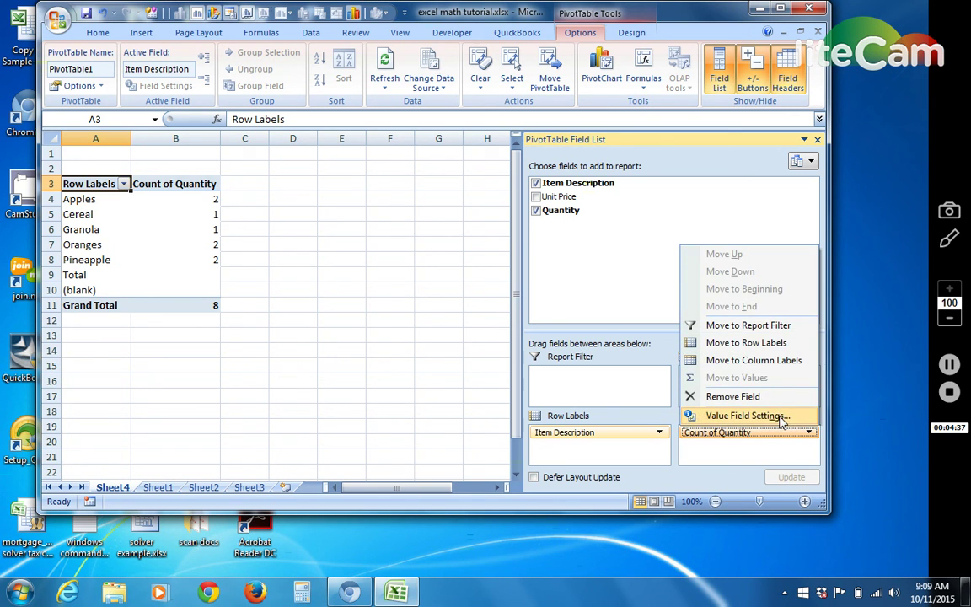
left_click(796, 416)
left_click(337, 393)
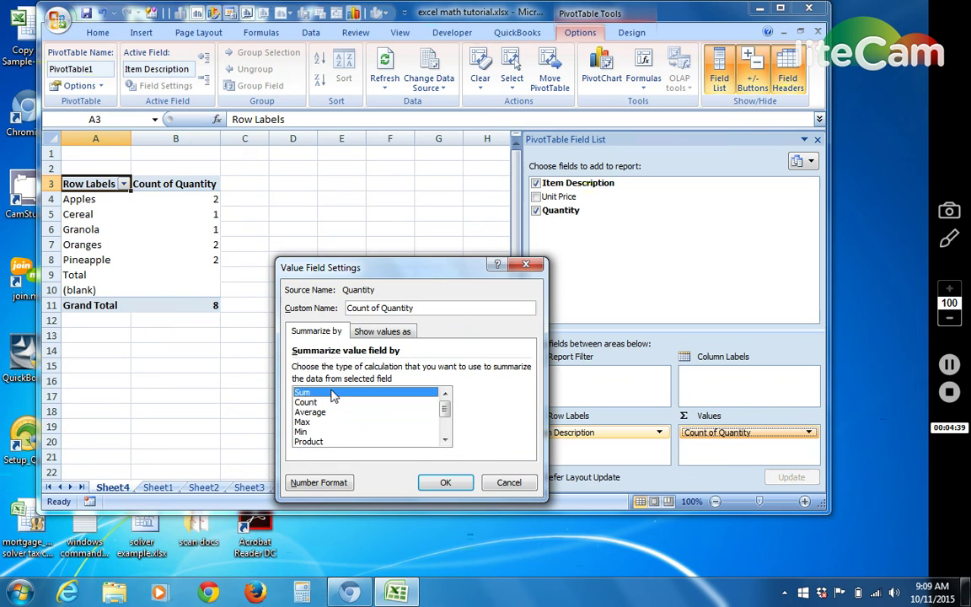
left_click(444, 482)
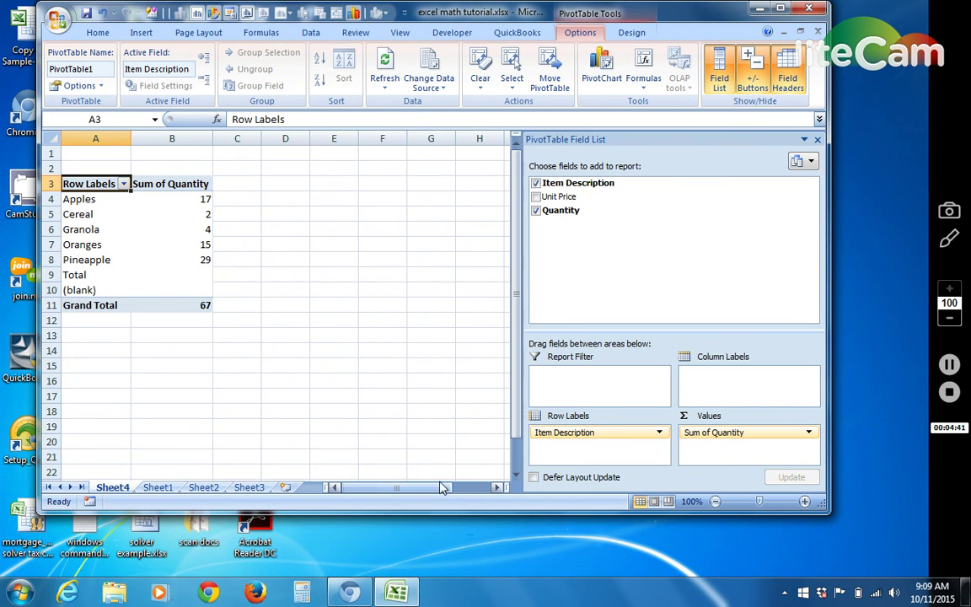
left_click(240, 199)
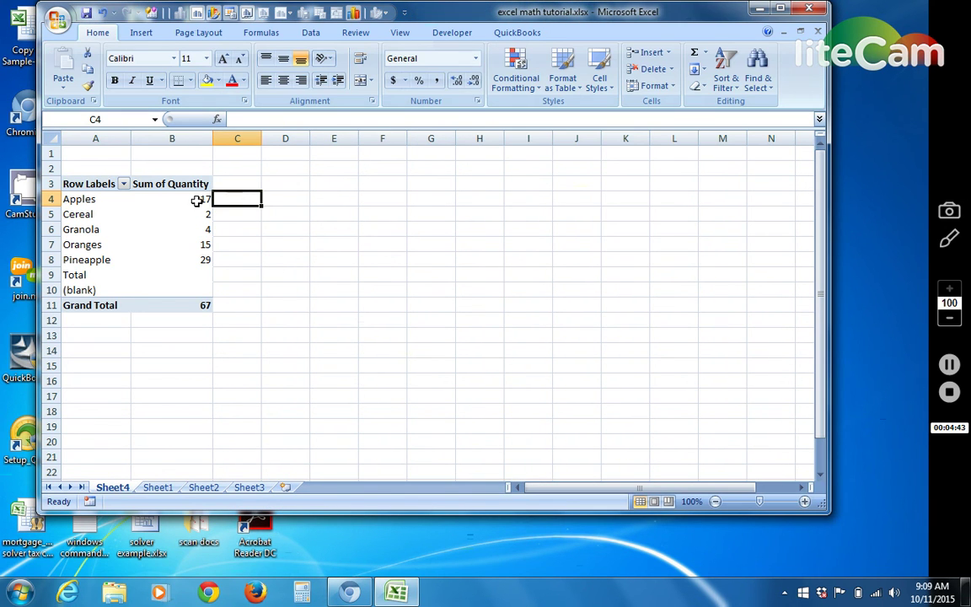
Check the Sheet1 Apples quantities 10 and 7 against the pivot table
left_click(157, 487)
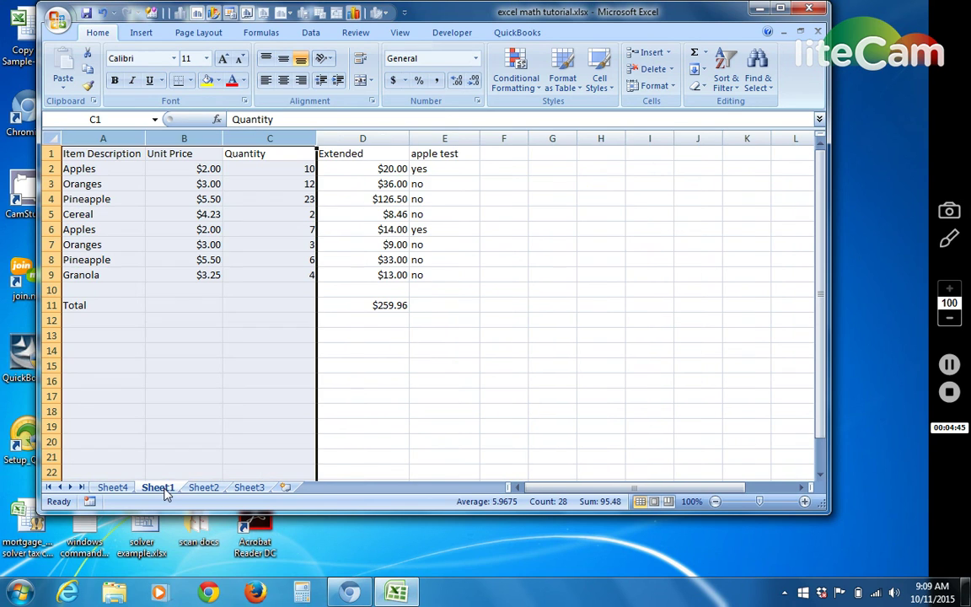
left_click(95, 166)
left_click(285, 170)
left_click(287, 229)
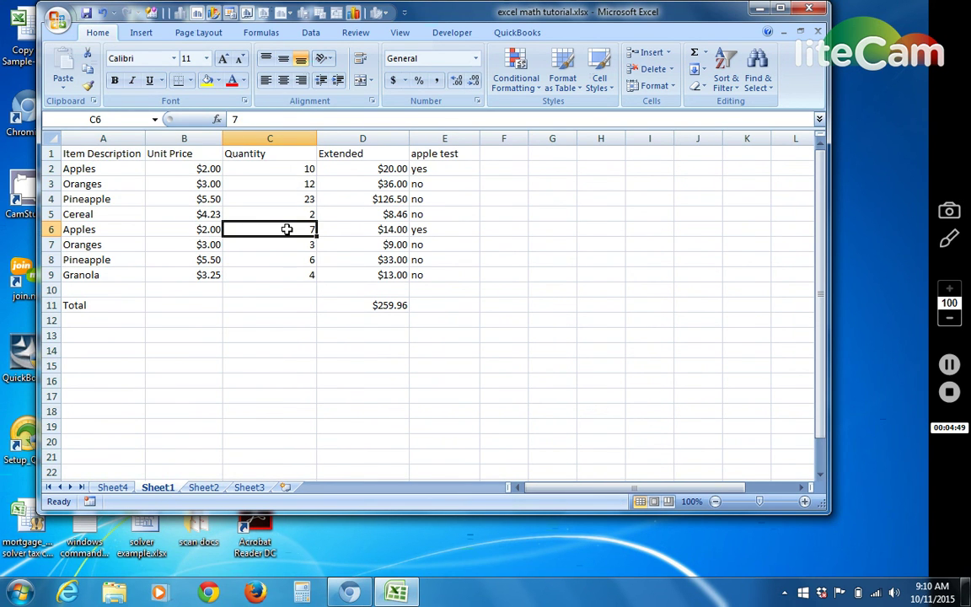
left_click(105, 487)
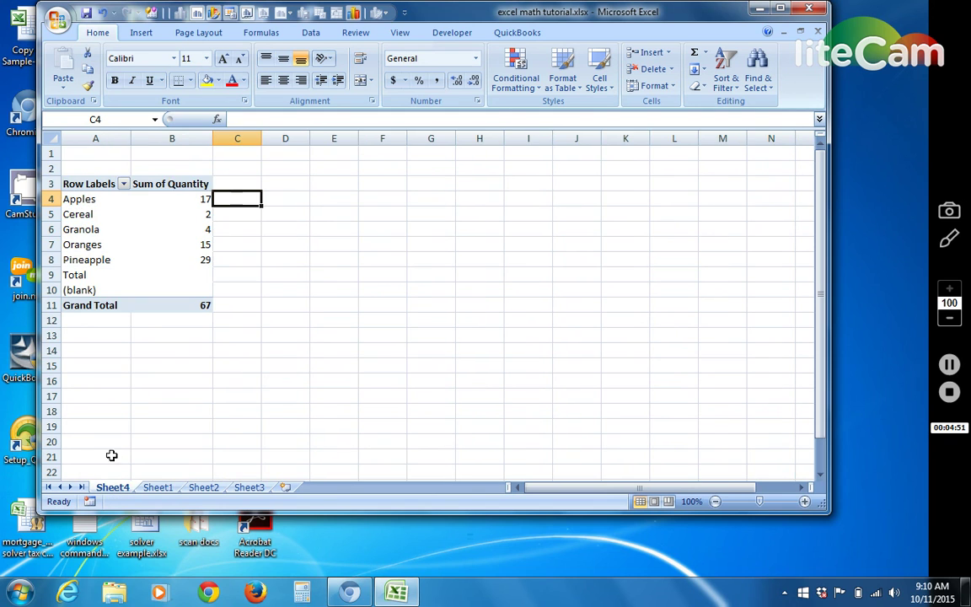
left_click(84, 247)
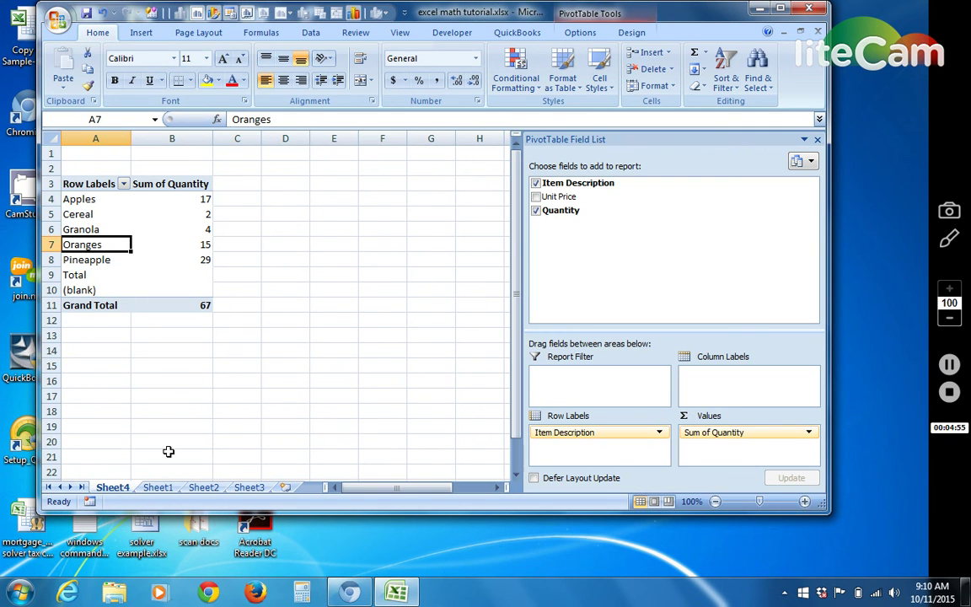
Verify Oranges quantities 12 and 3 sum to the pivot's 15, ending maximized on Sheet1
left_click(157, 487)
left_click(91, 185)
left_click(282, 187)
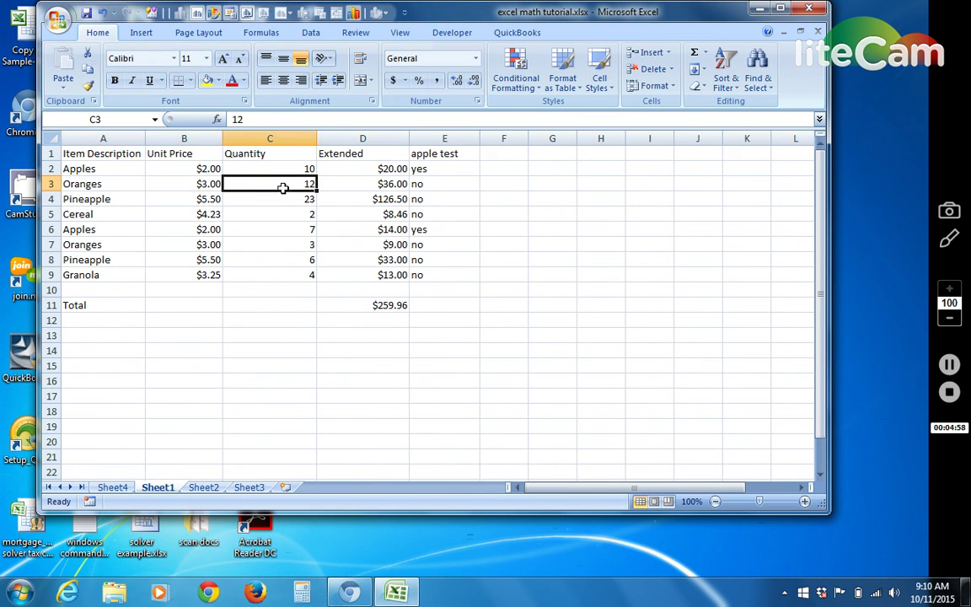
left_click(141, 241)
left_click(278, 244)
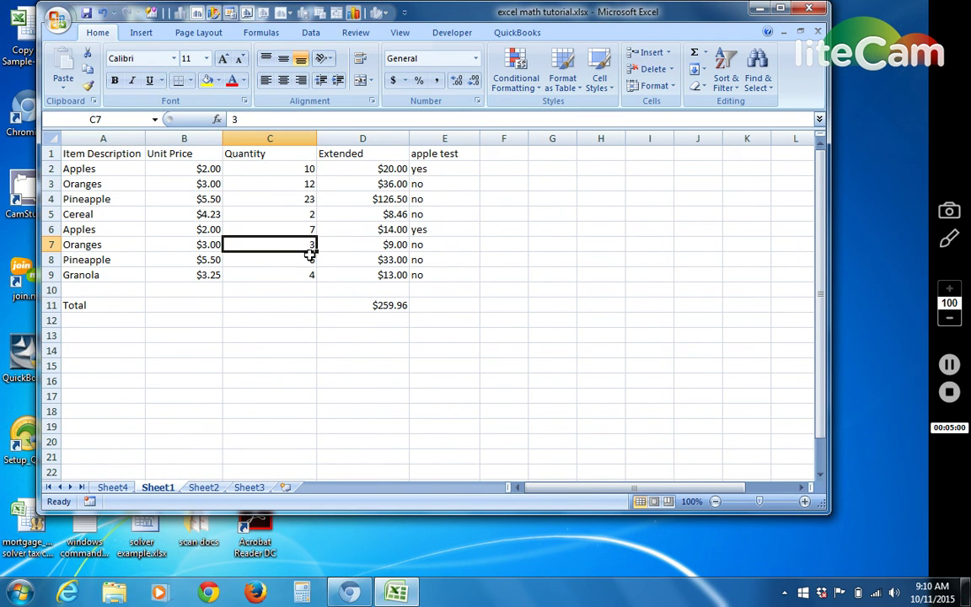
left_click(118, 488)
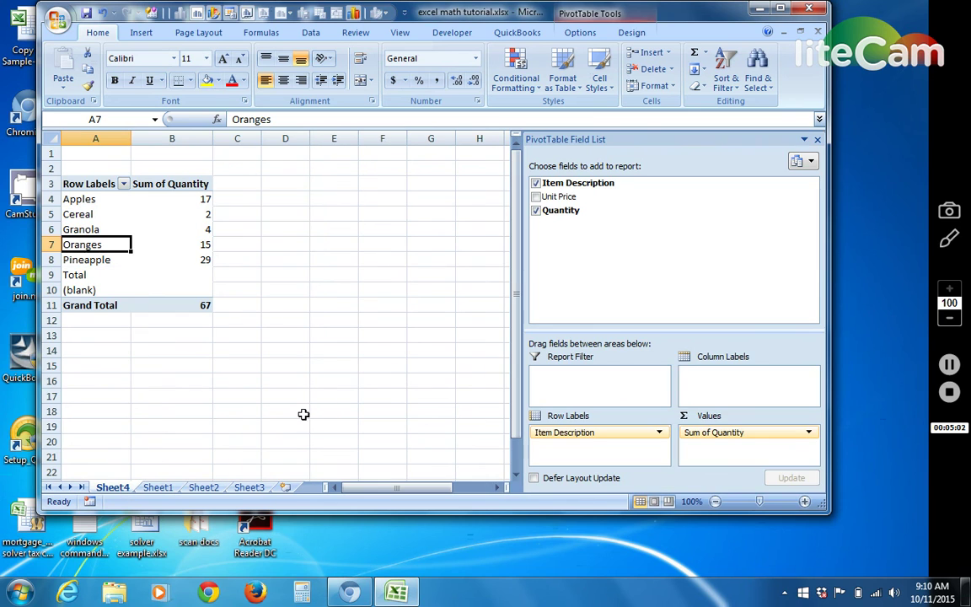
left_click(399, 377)
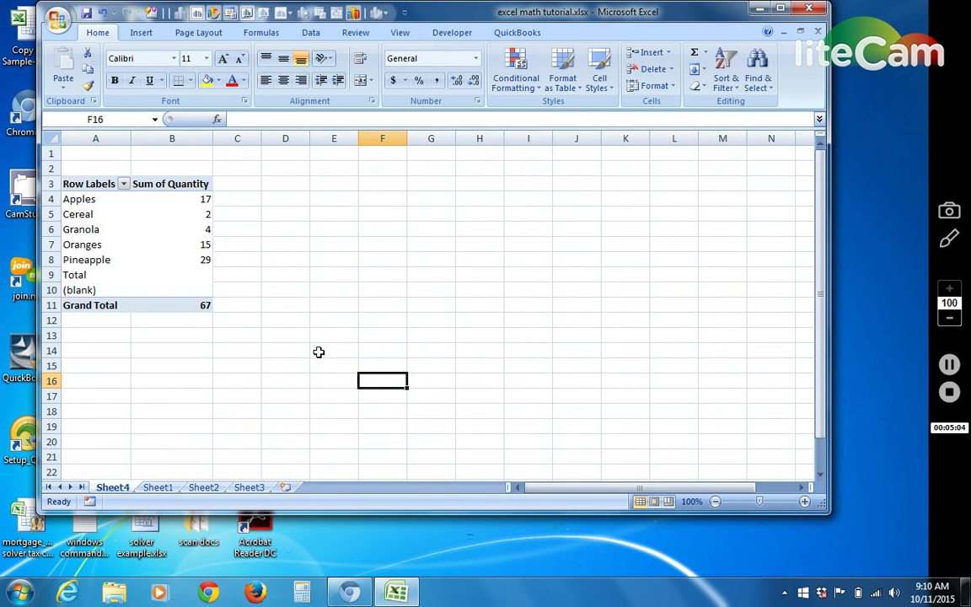
left_click(159, 488)
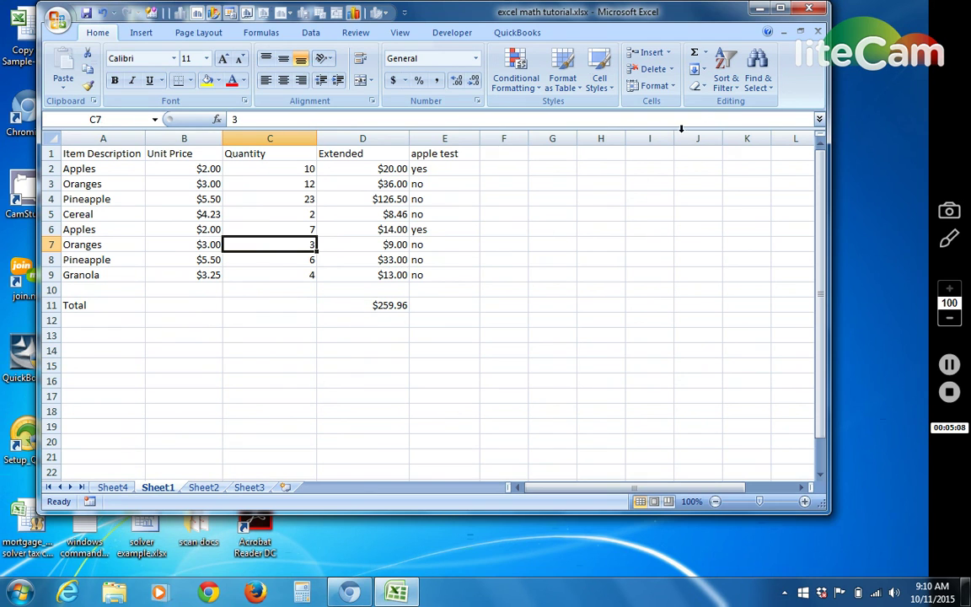
double_click(698, 14)
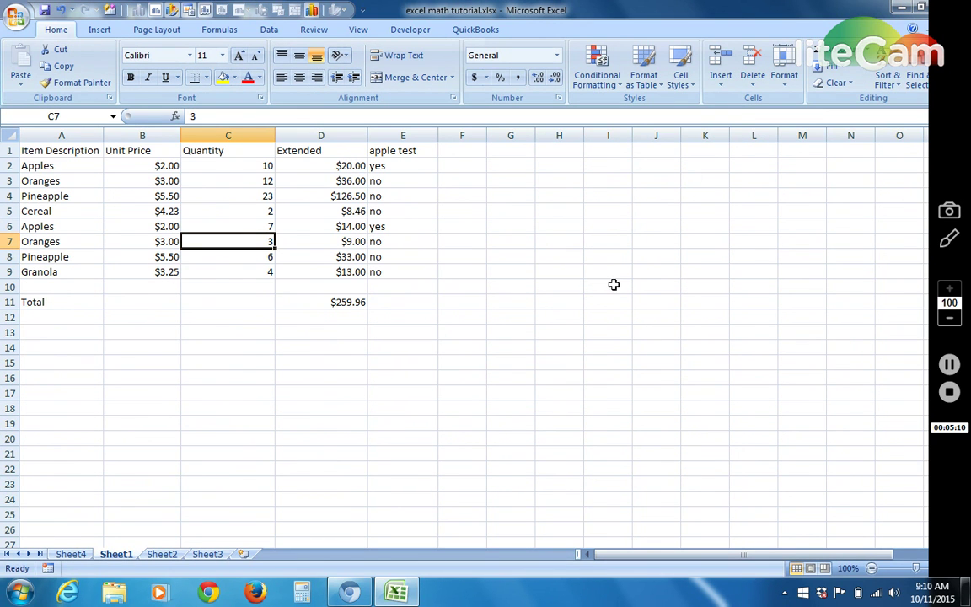